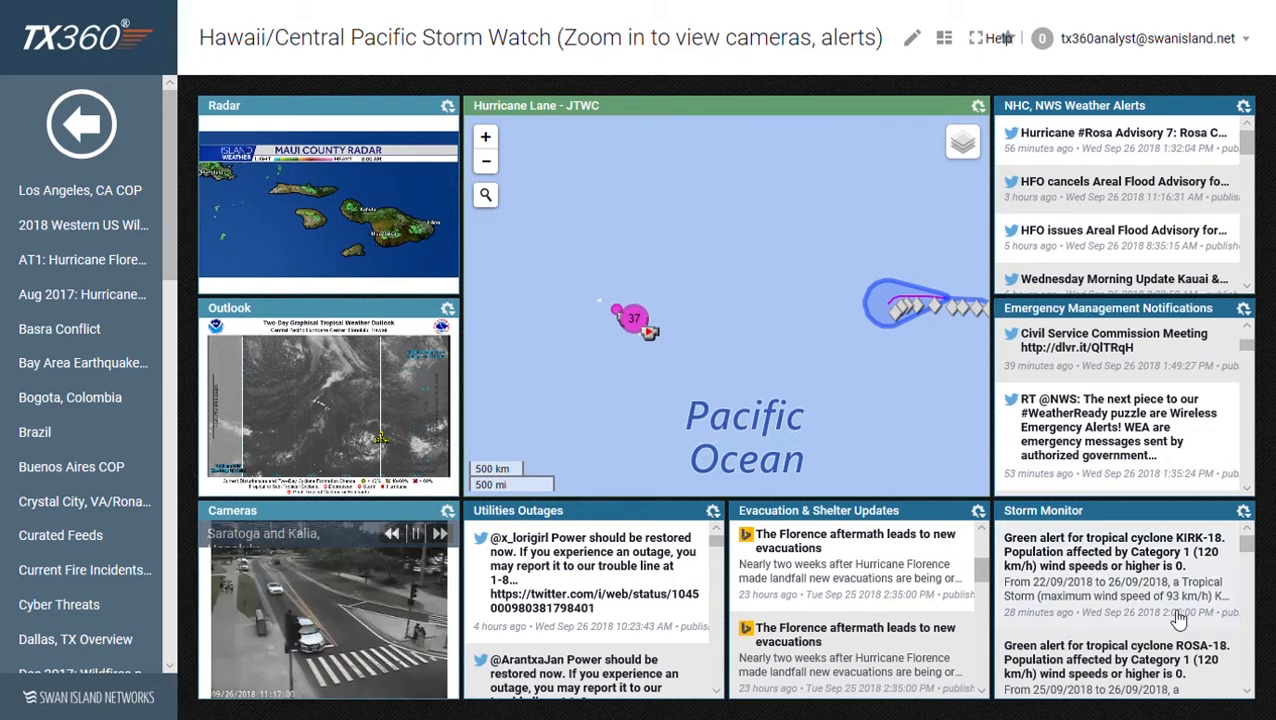
Open the Storm Monitor gadget's settings and go to its channel and event filters.
click(1243, 511)
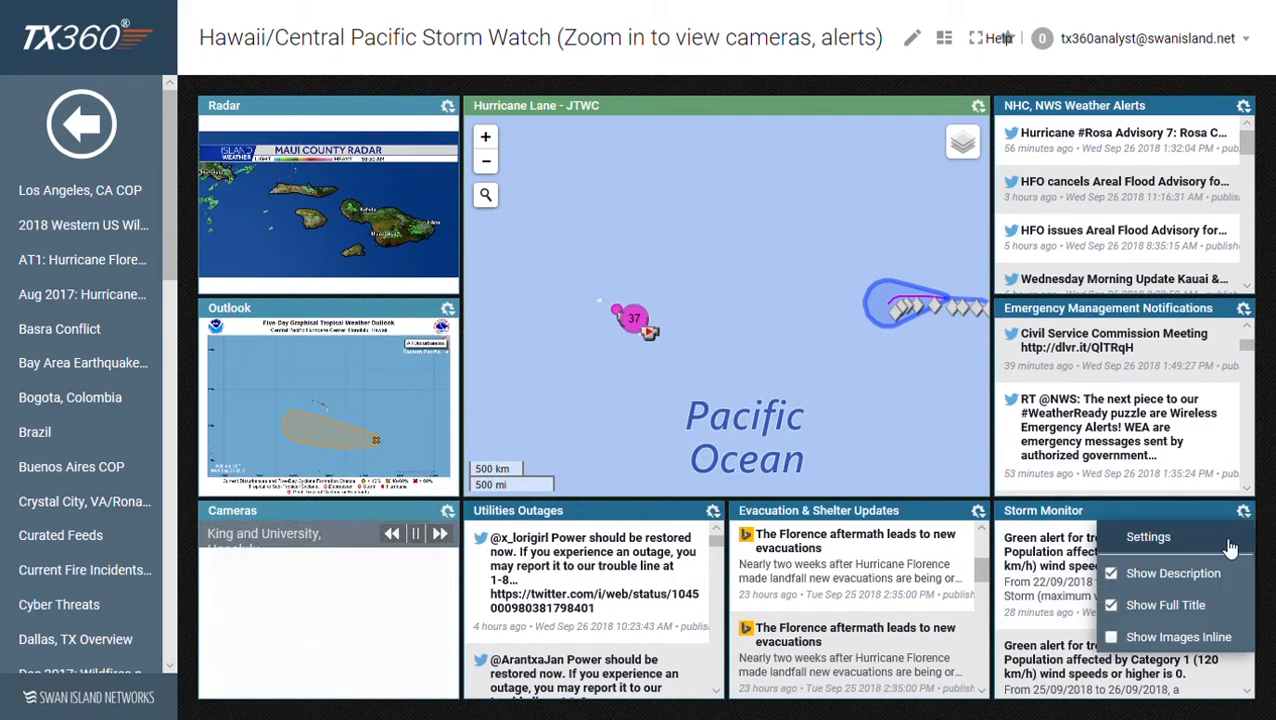
click(1193, 541)
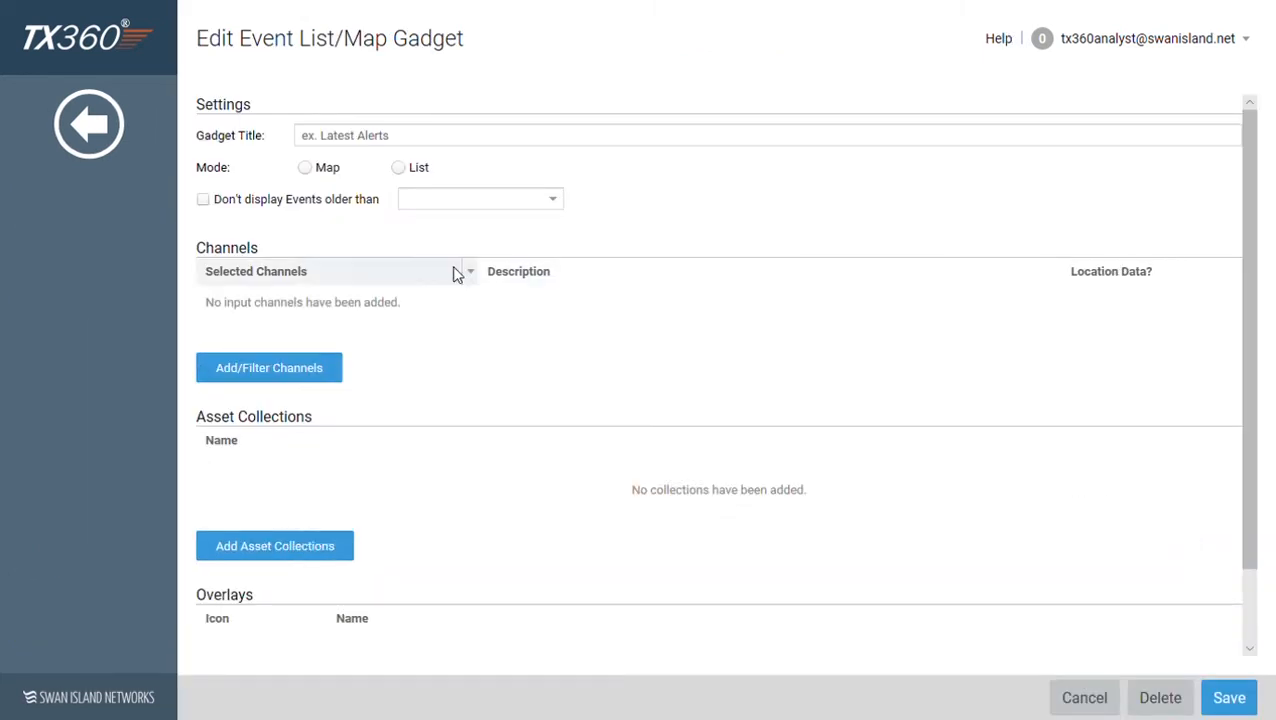
click(278, 376)
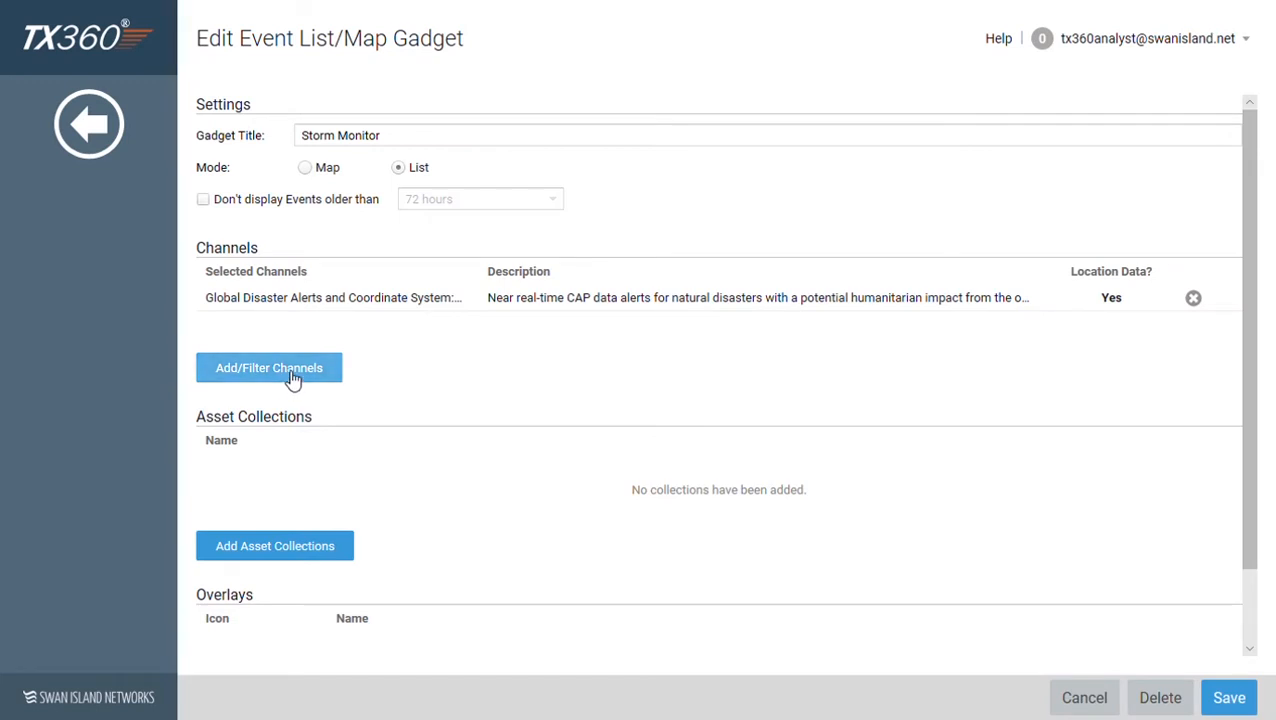
click(291, 379)
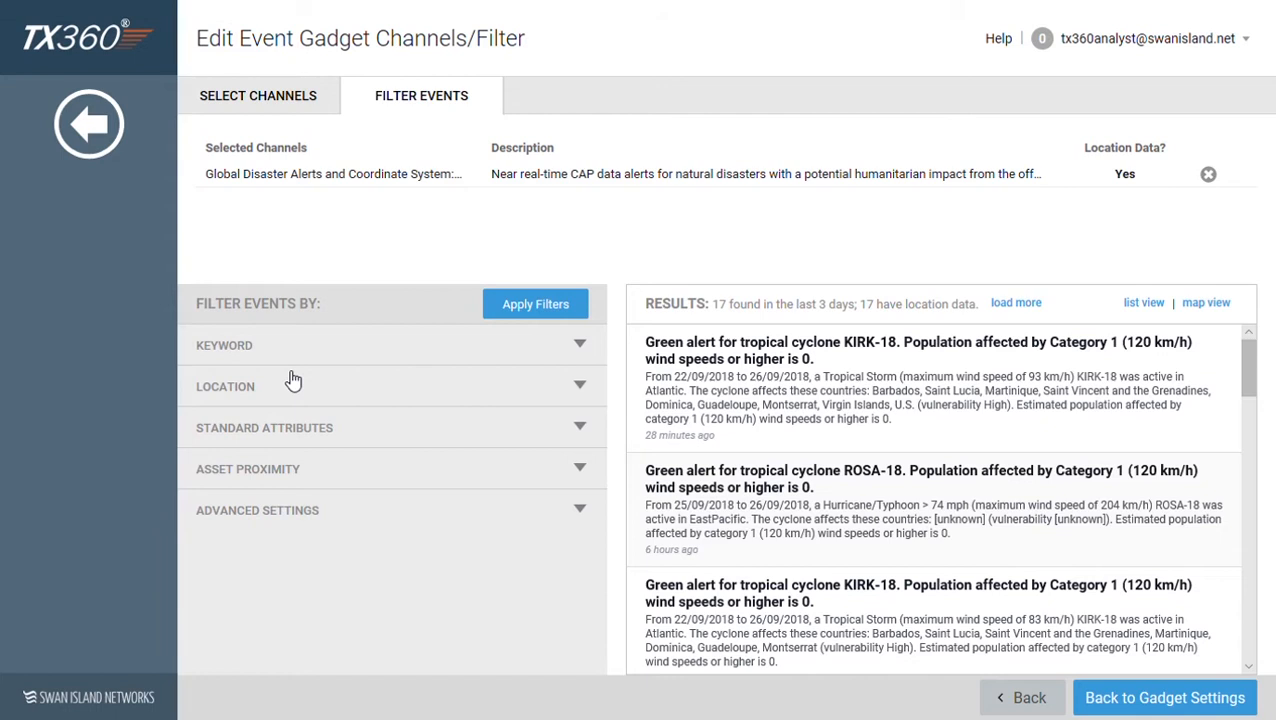
Set the keyword filter to include only events with any of "cyclone, category, hurricane, wind, storm" in the title.
click(582, 352)
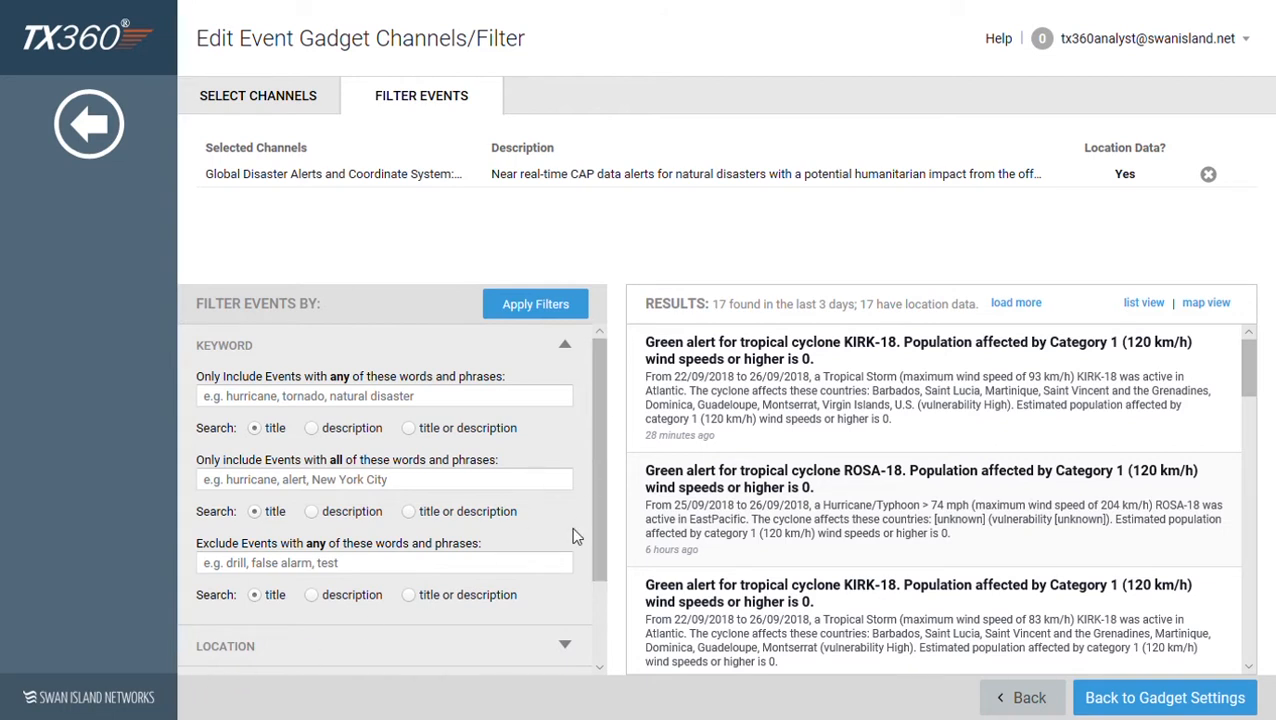
click(566, 350)
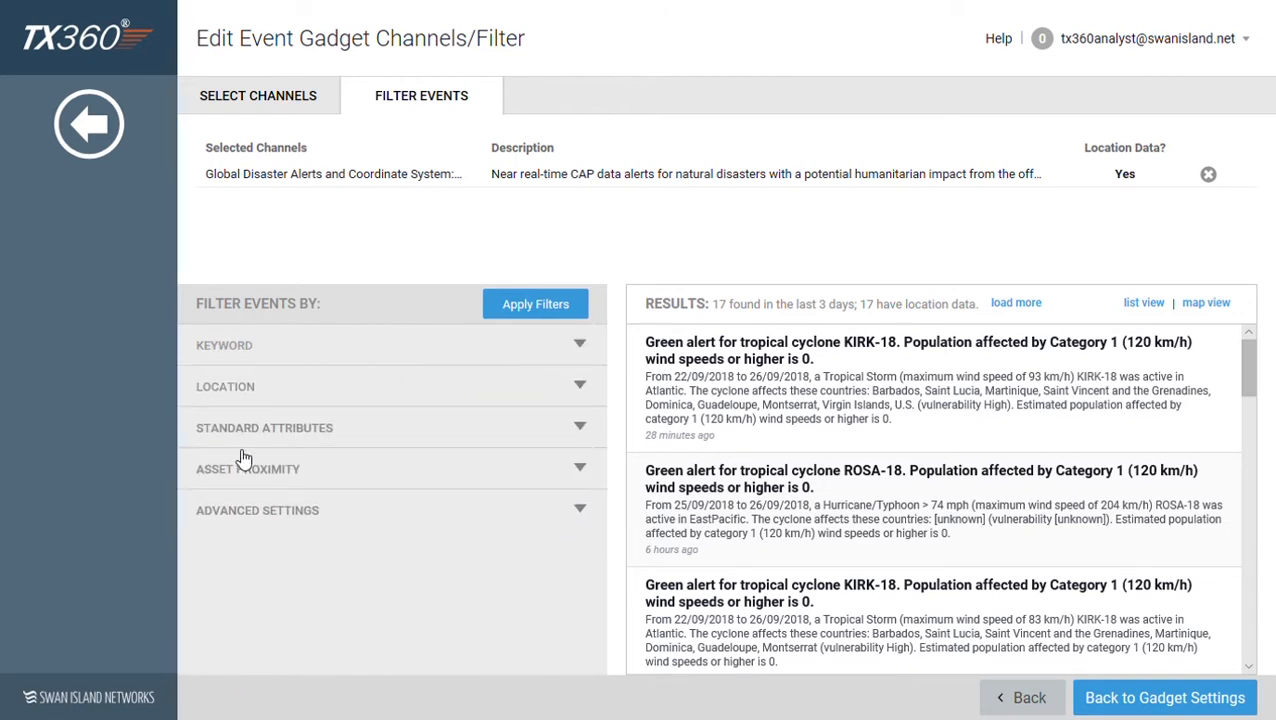
click(580, 345)
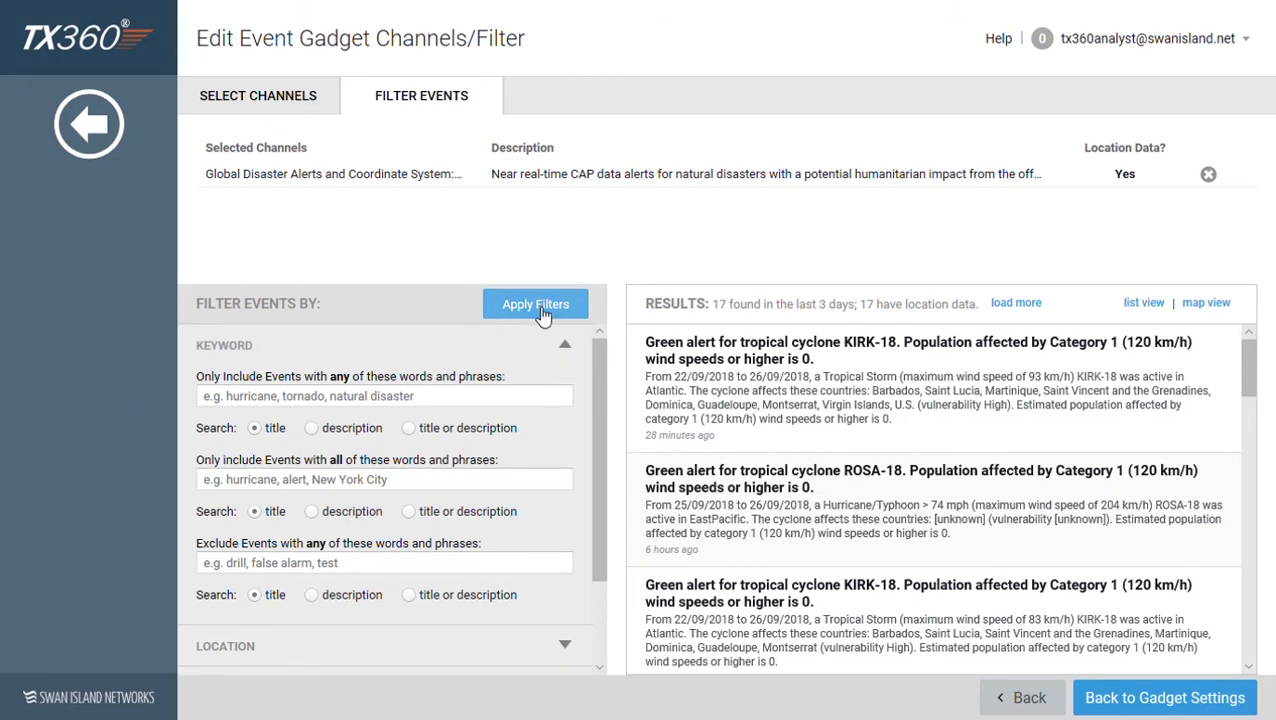
click(540, 314)
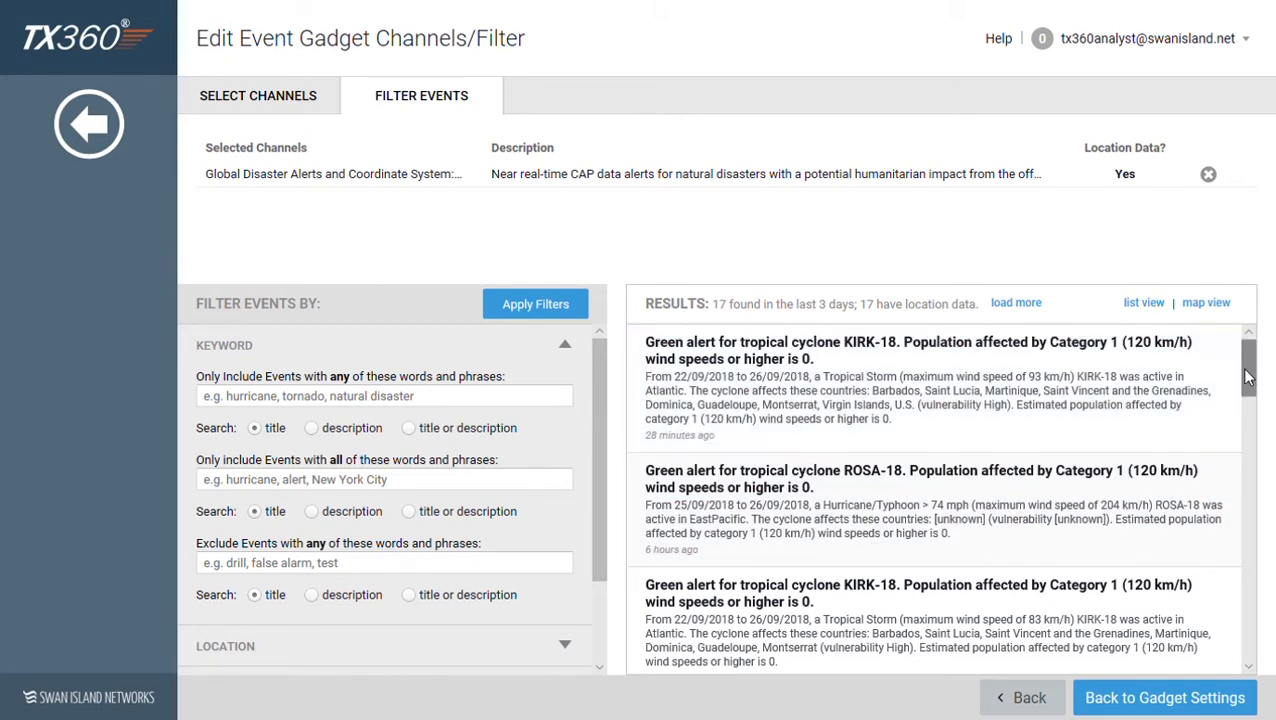
drag(1249, 365, 1249, 502)
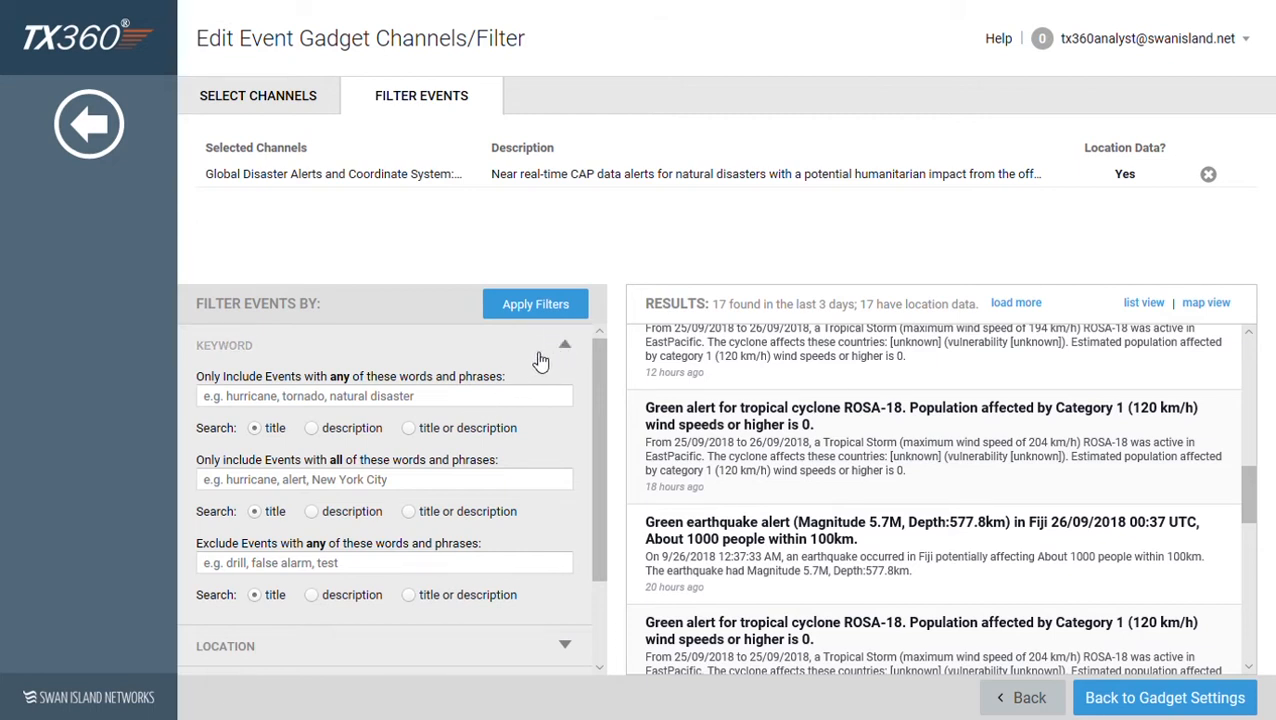
click(486, 398)
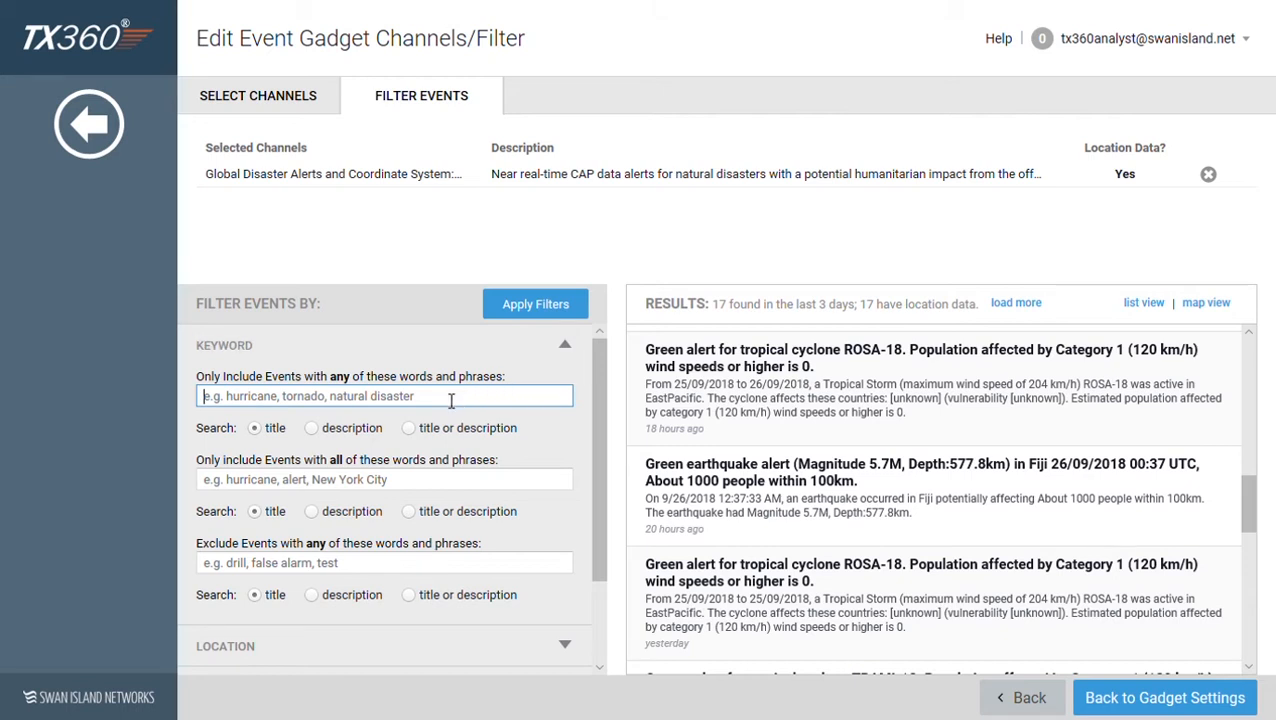
text(cyclone, category, hurricane, wind, storm)
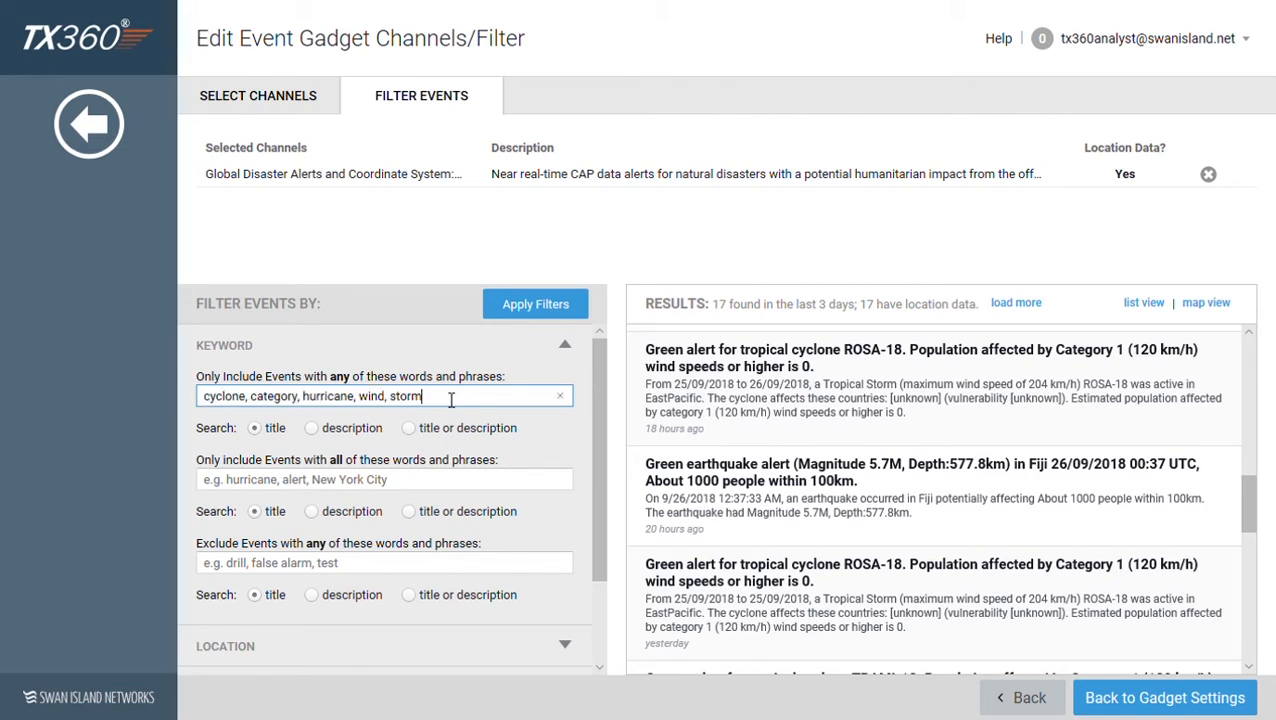
Exclude events with "earthquake" in the title or description and apply the filters.
click(372, 564)
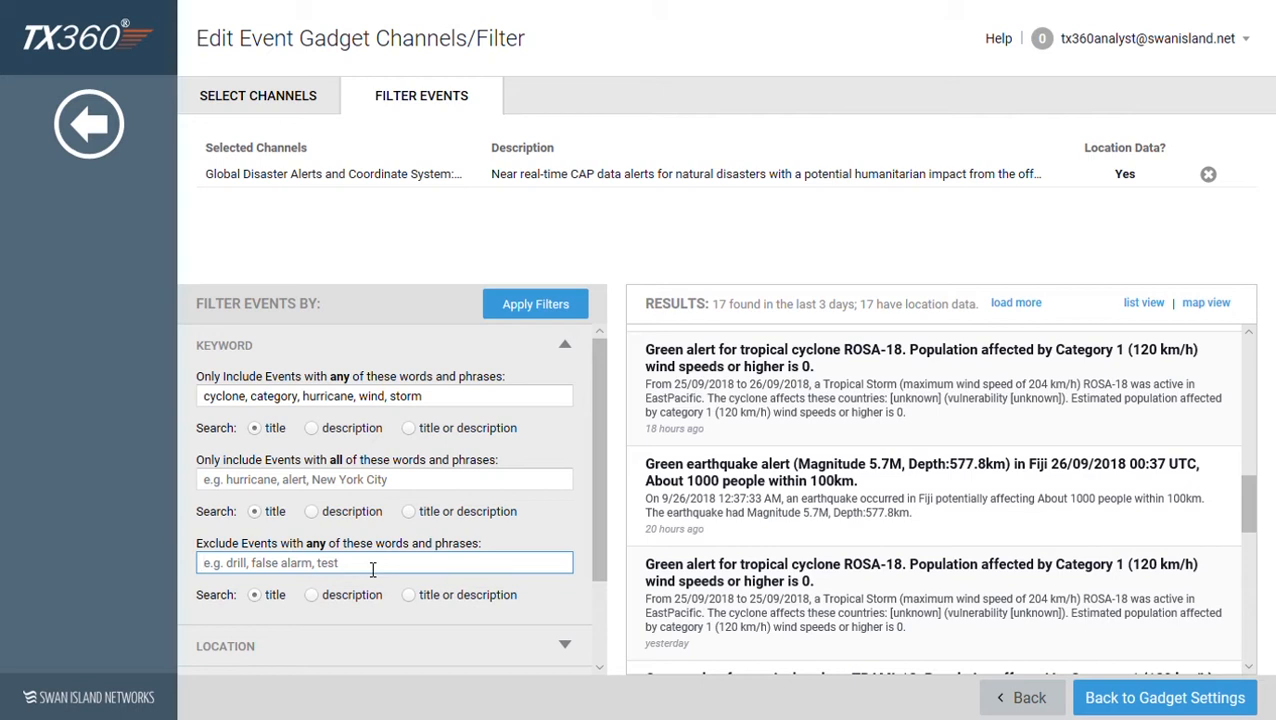
text(e)
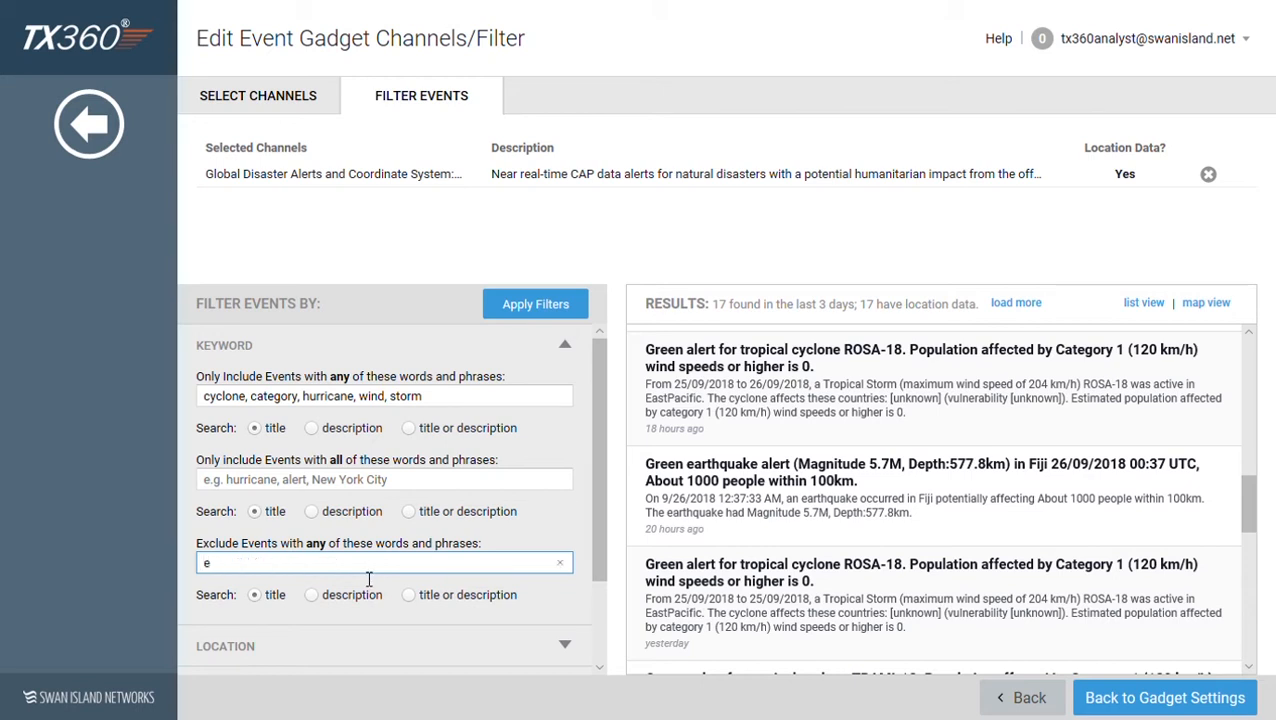
text(arthquake)
click(409, 595)
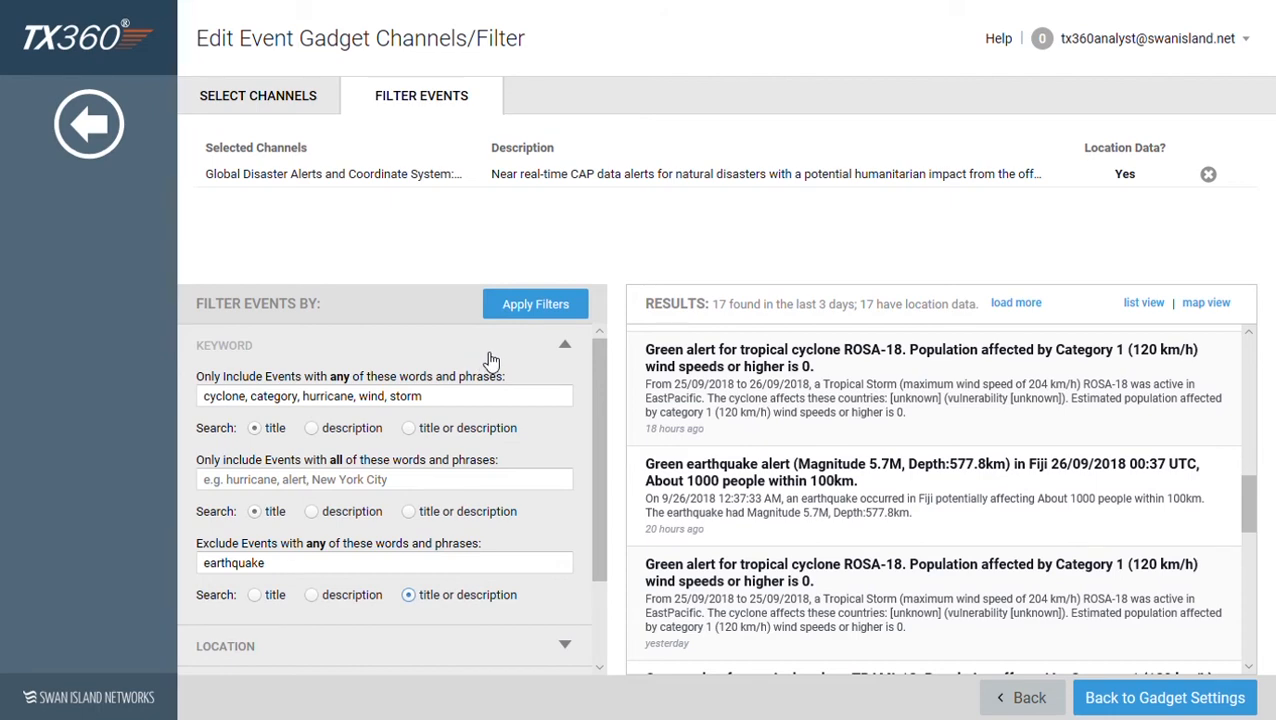
click(543, 309)
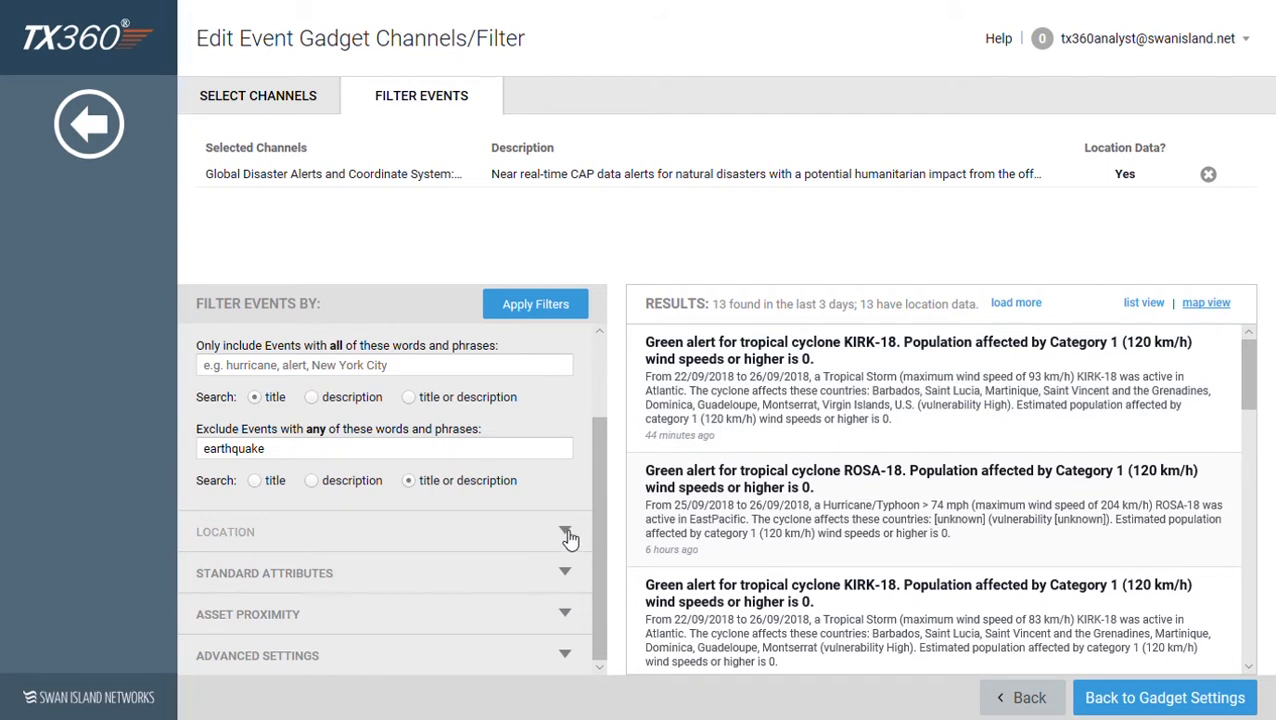
Expand the location filter options and show the filtered results on the map.
click(568, 538)
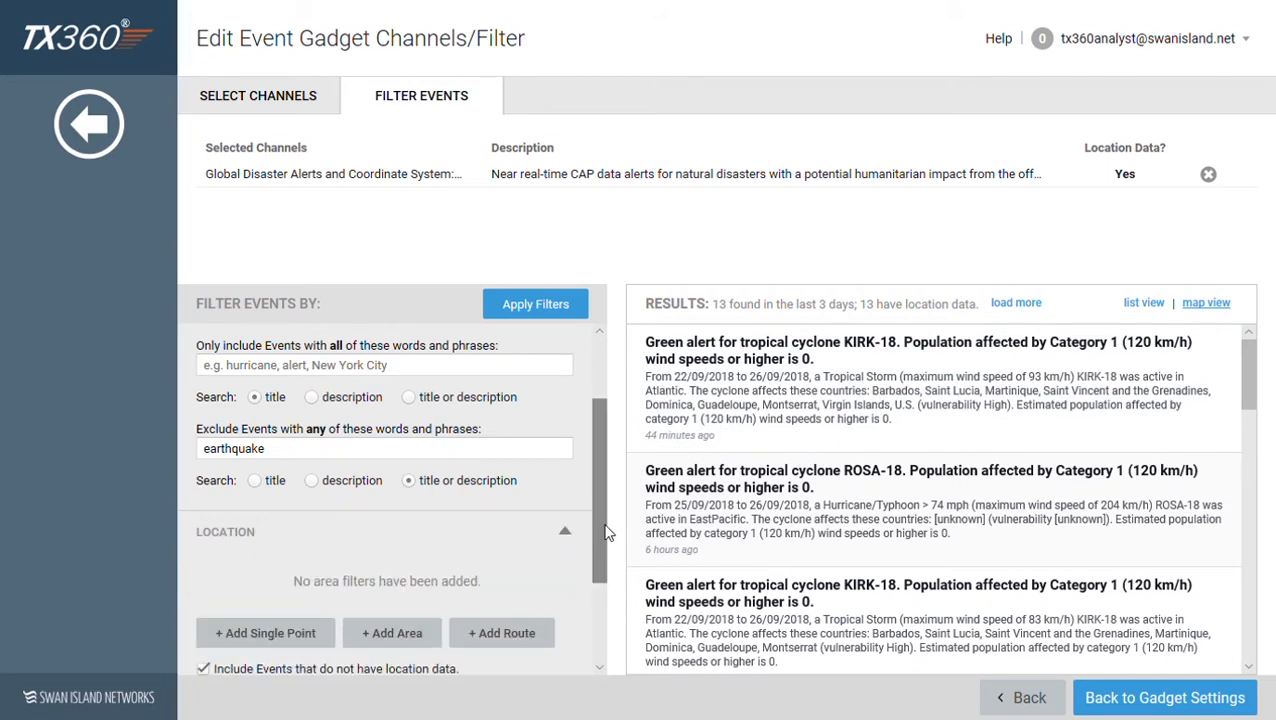
drag(598, 532, 600, 575)
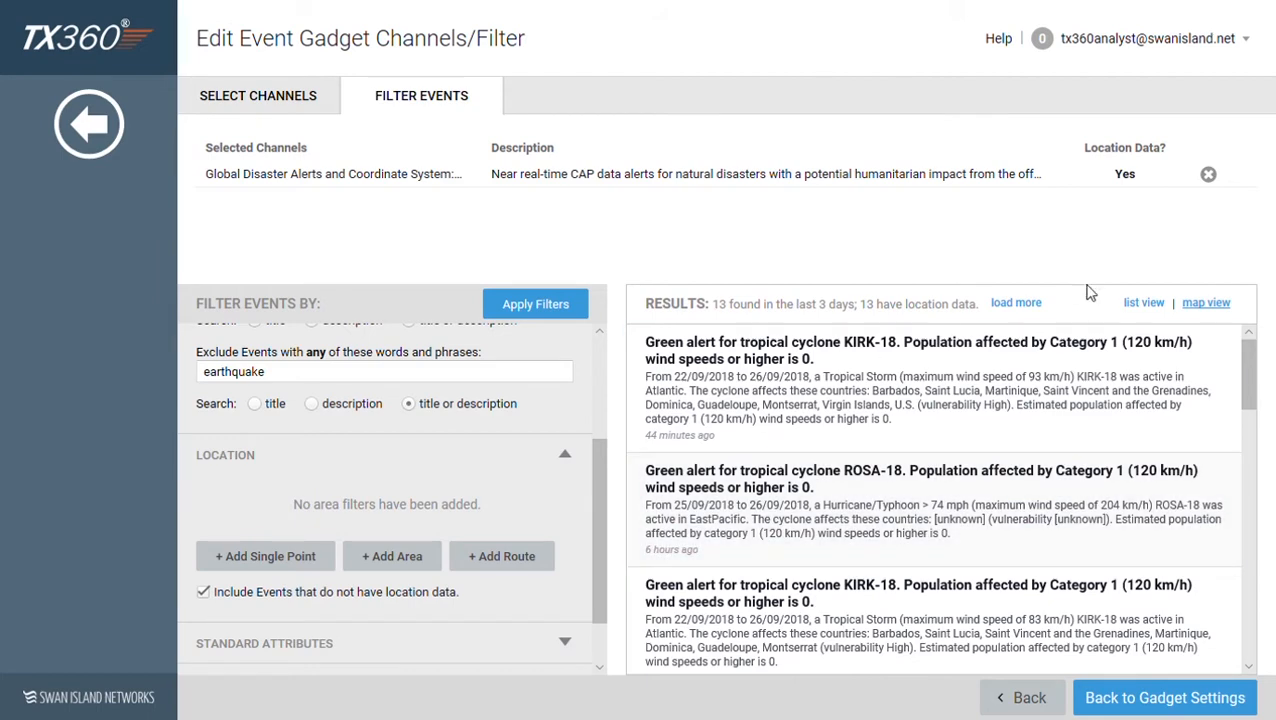
click(1208, 304)
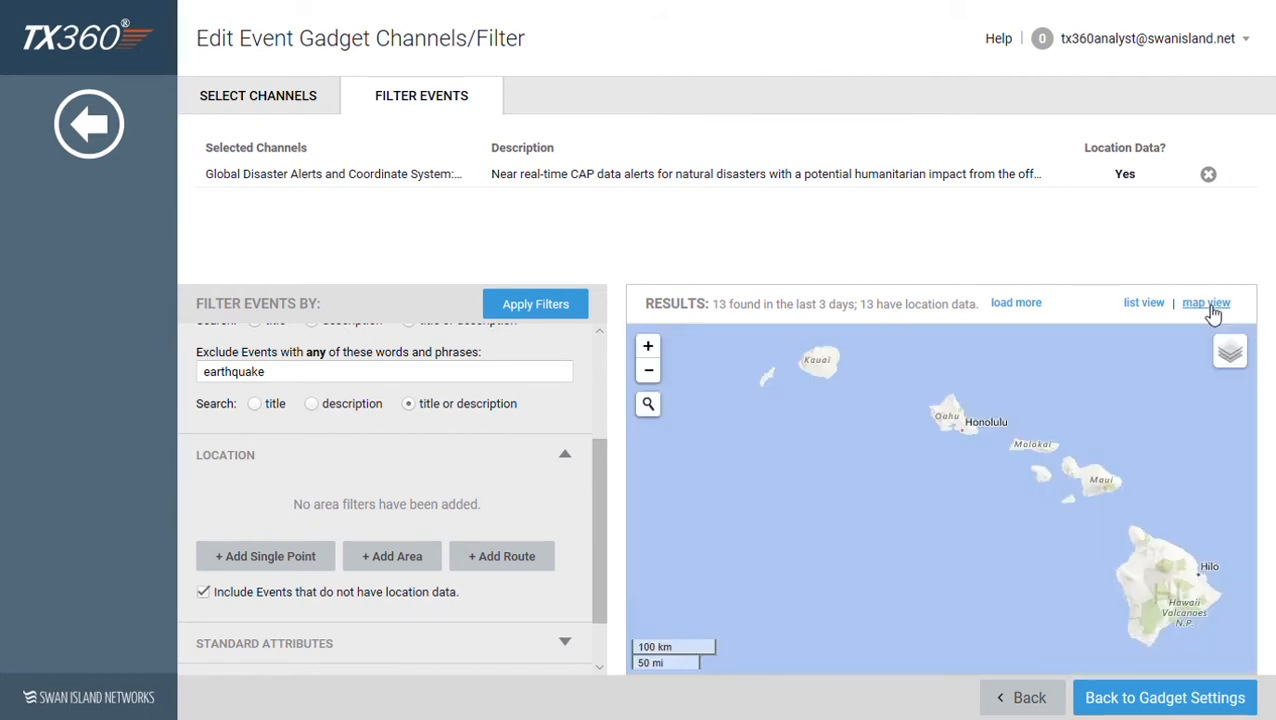
Place a single-point location filter with a 5 km radius on central Oahu and discard it.
click(270, 566)
click(965, 428)
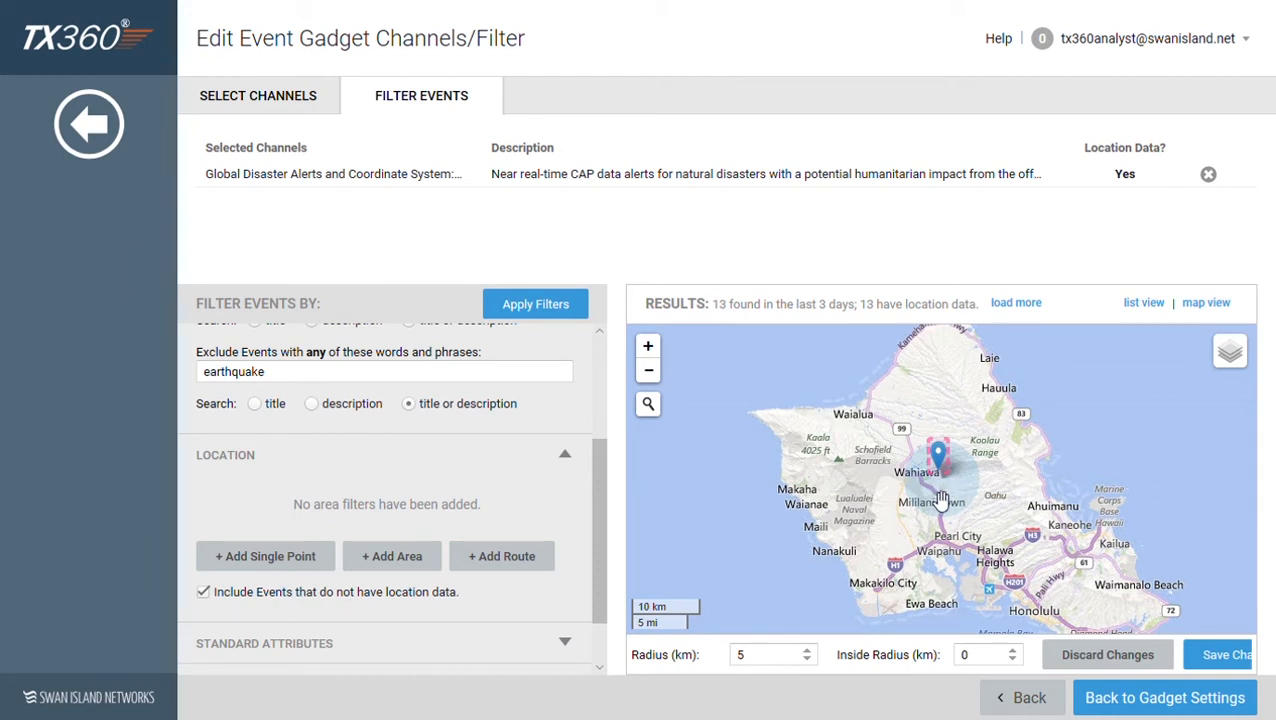
drag(978, 502, 1002, 511)
click(775, 666)
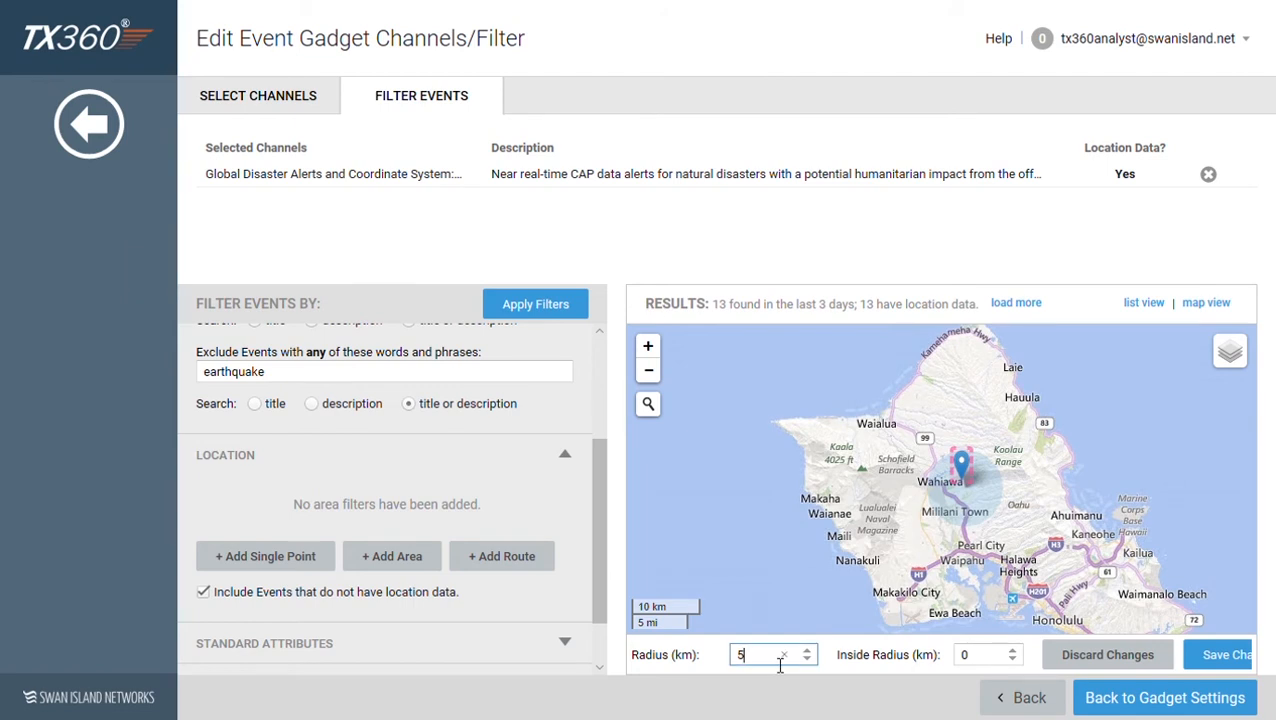
click(1157, 660)
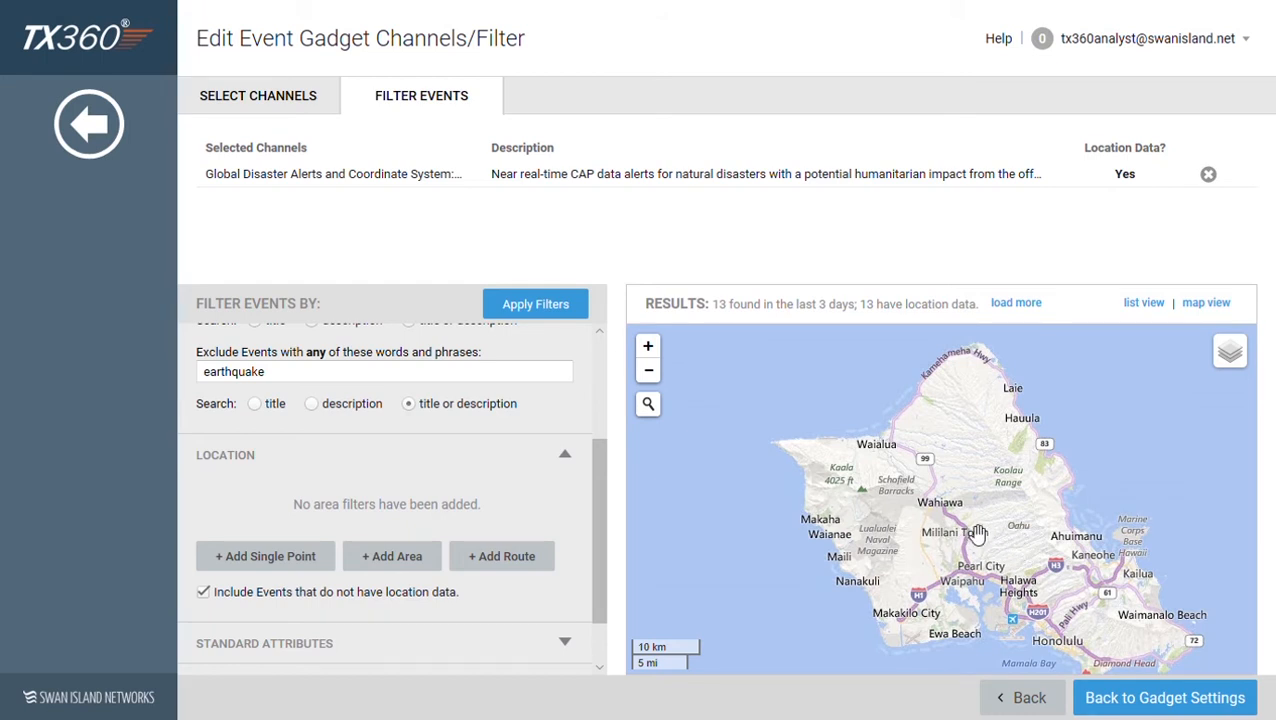
Draw a four-cornered area filter enclosing the island of Oahu and discard it.
scroll(978, 535, down, 1)
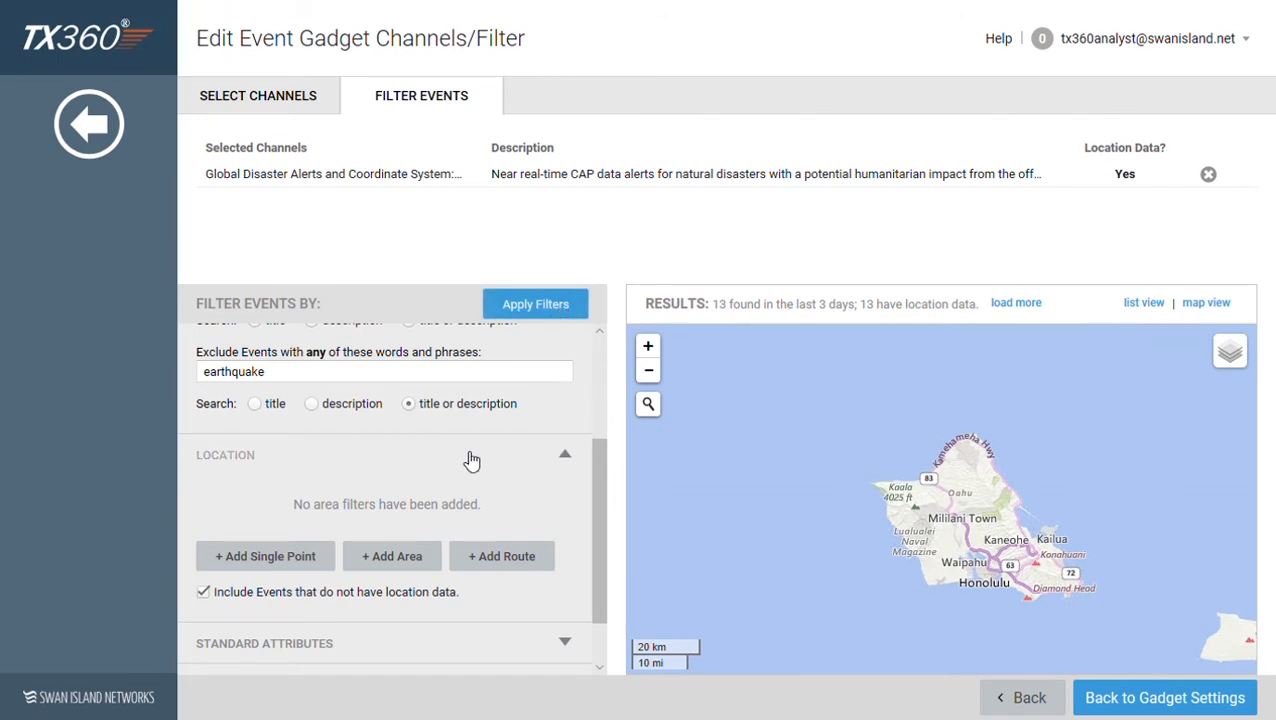
click(414, 563)
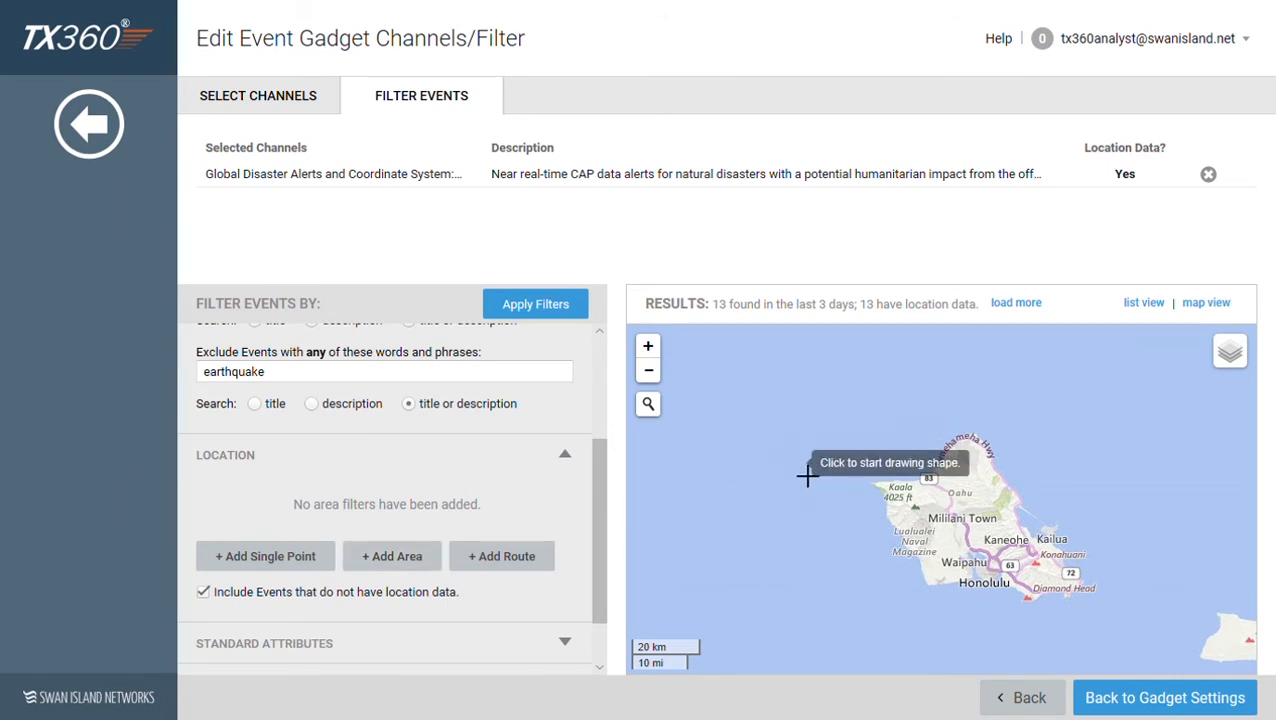
click(853, 441)
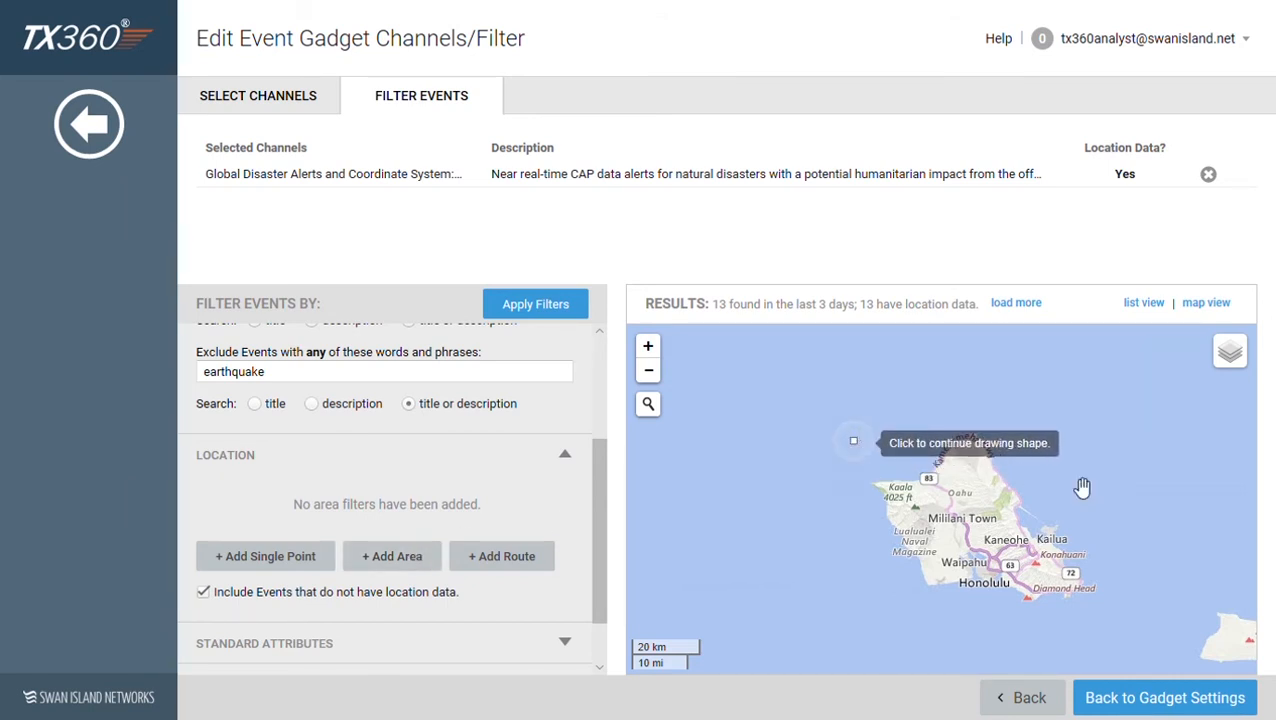
click(1160, 475)
click(1137, 617)
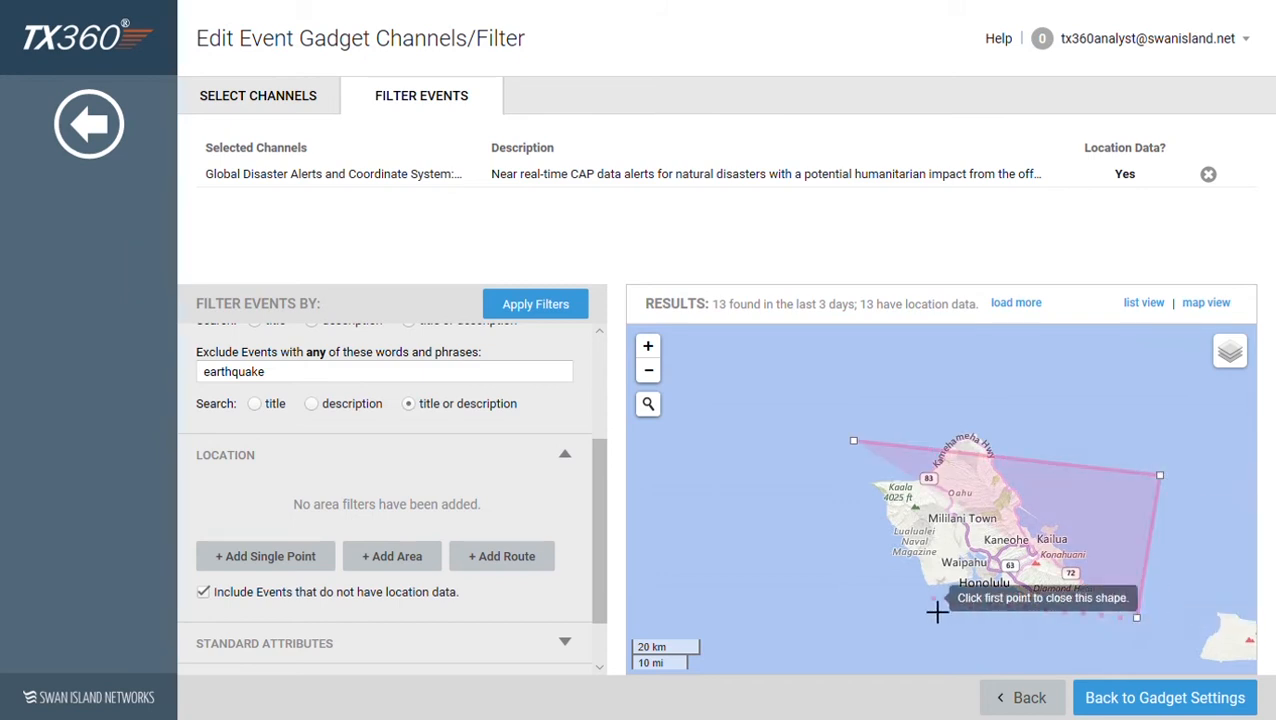
click(834, 597)
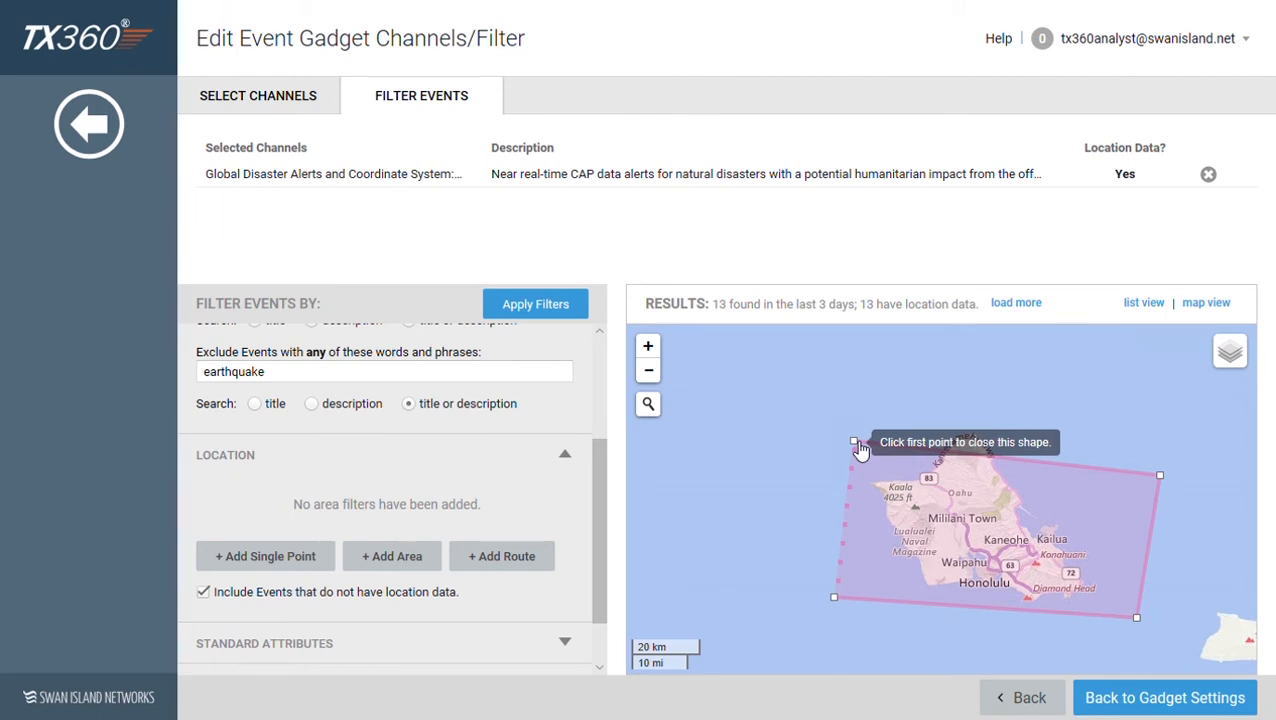
click(856, 443)
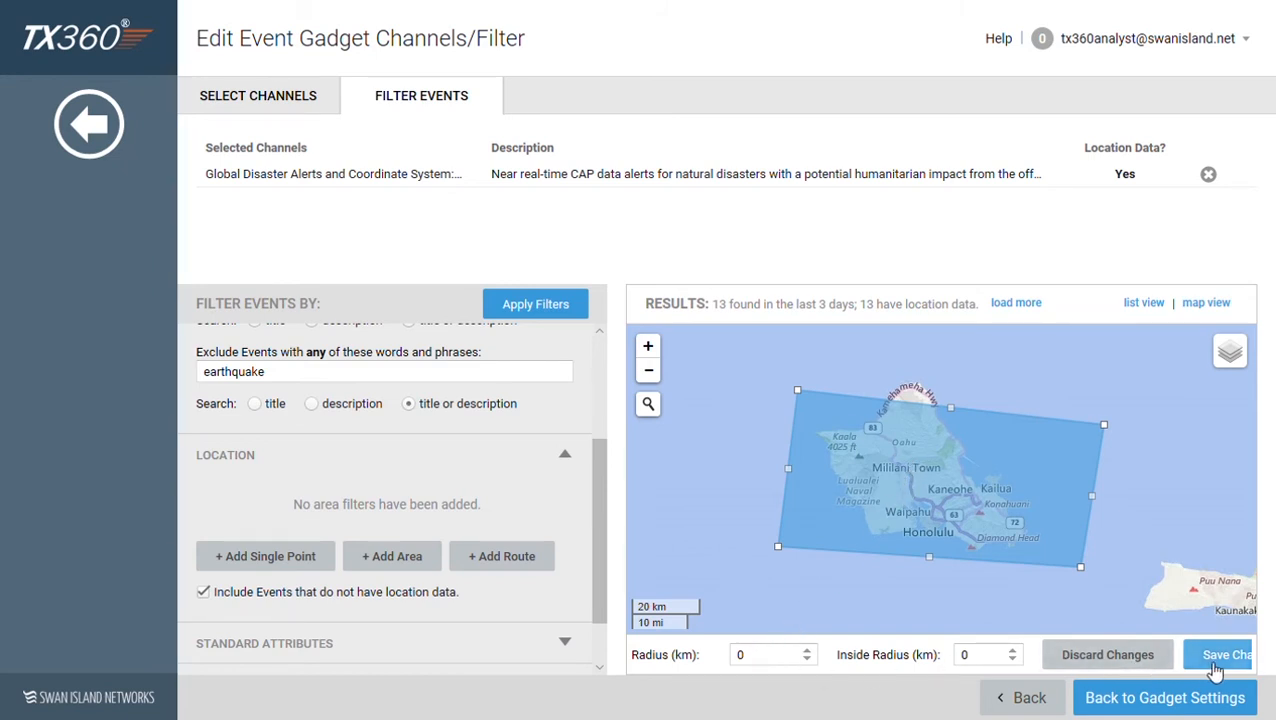
click(1107, 655)
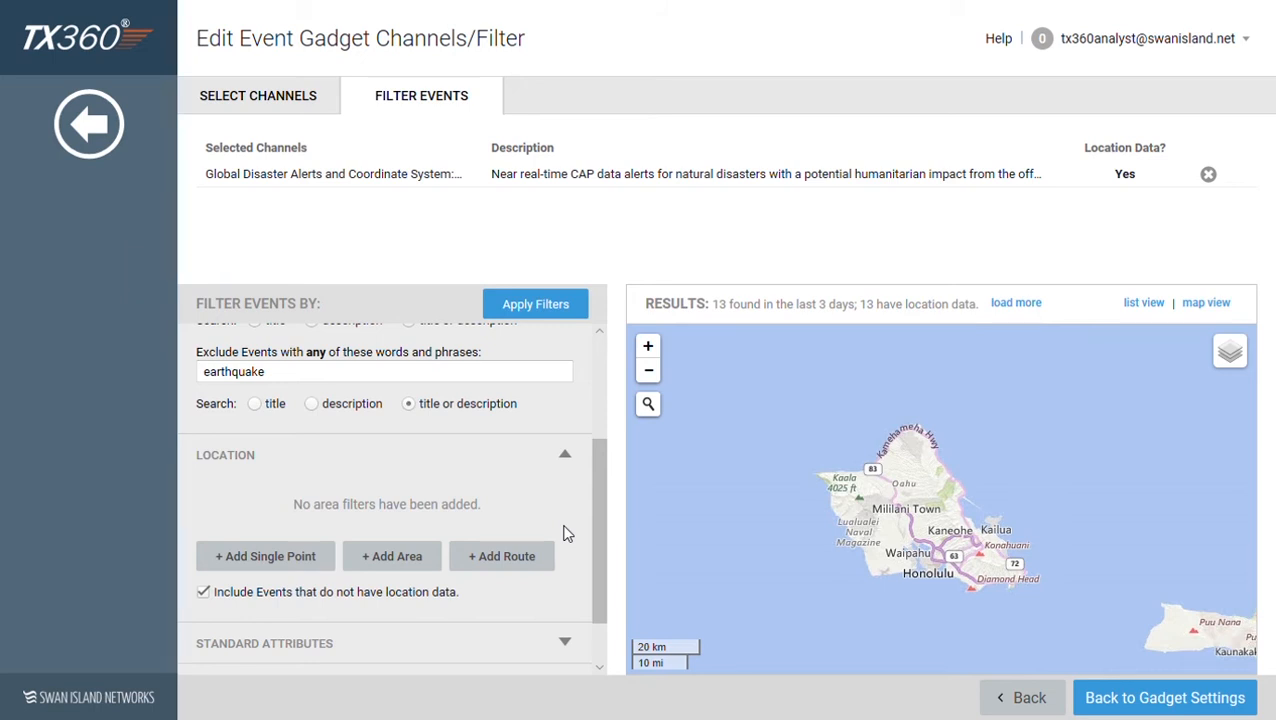
Save a four-point route filter drawn across Oahu from the west side to the southeast tip, and delete that filter.
click(506, 558)
click(843, 497)
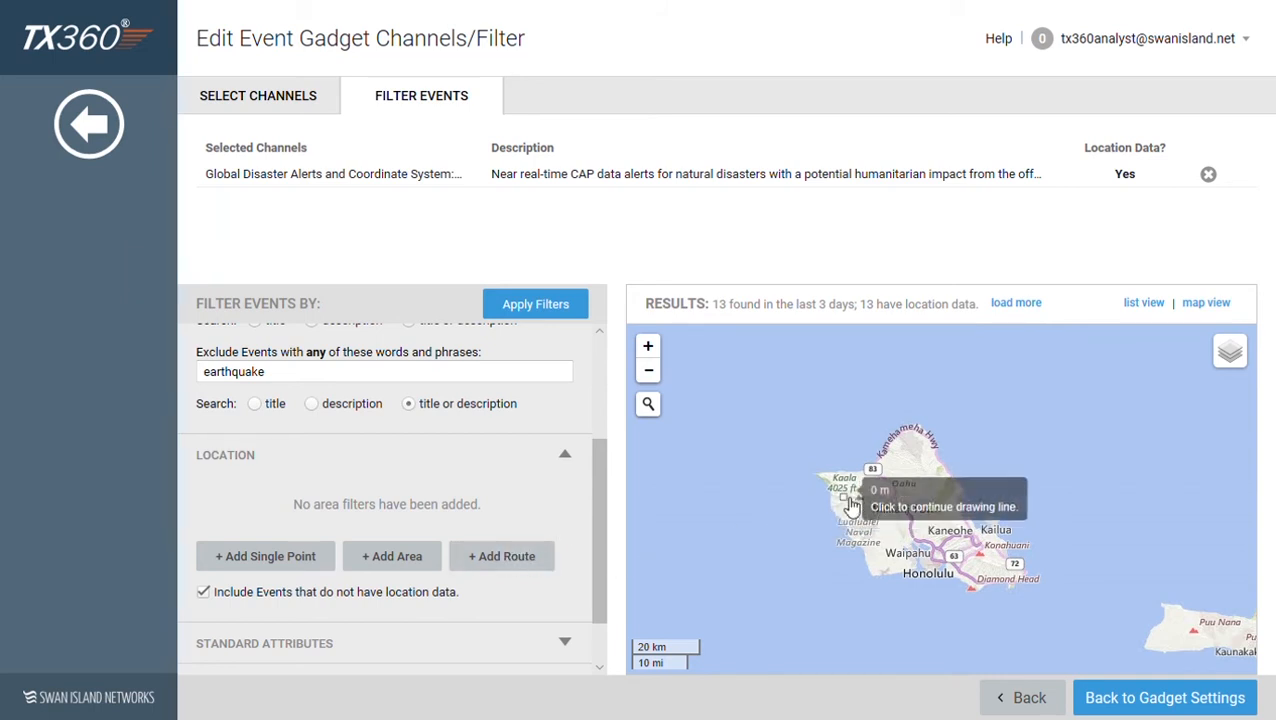
click(931, 484)
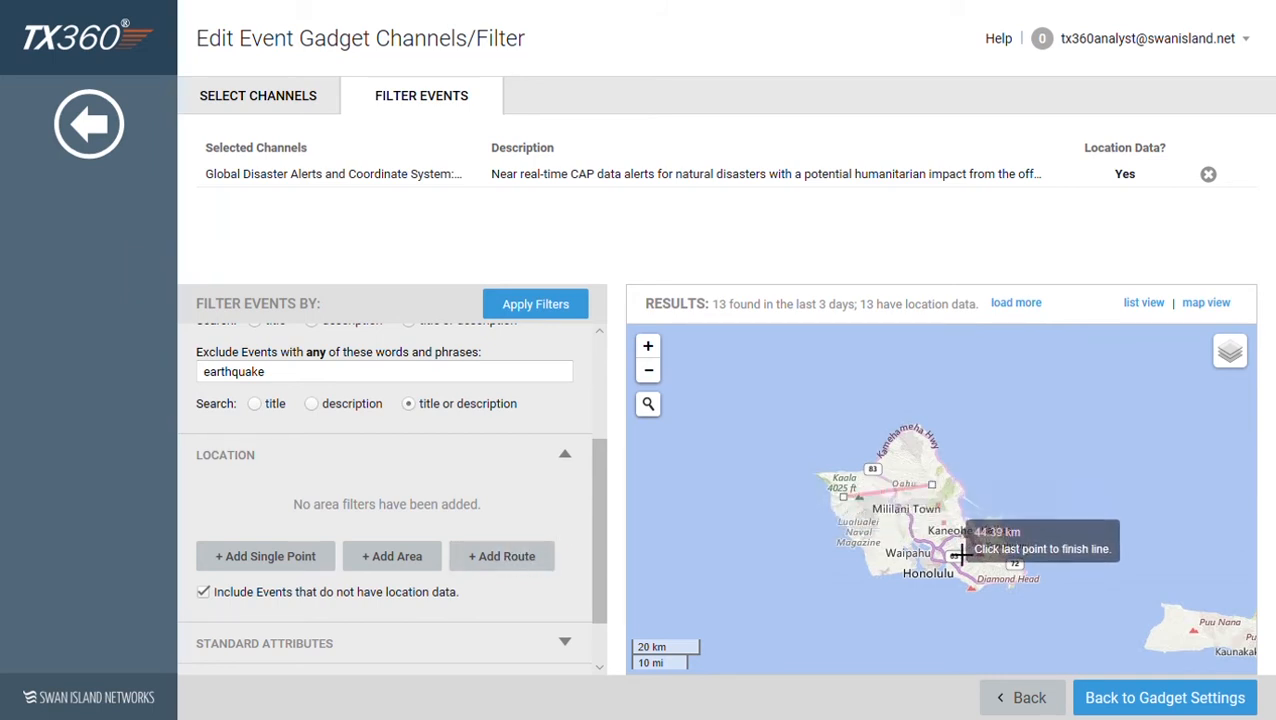
click(948, 542)
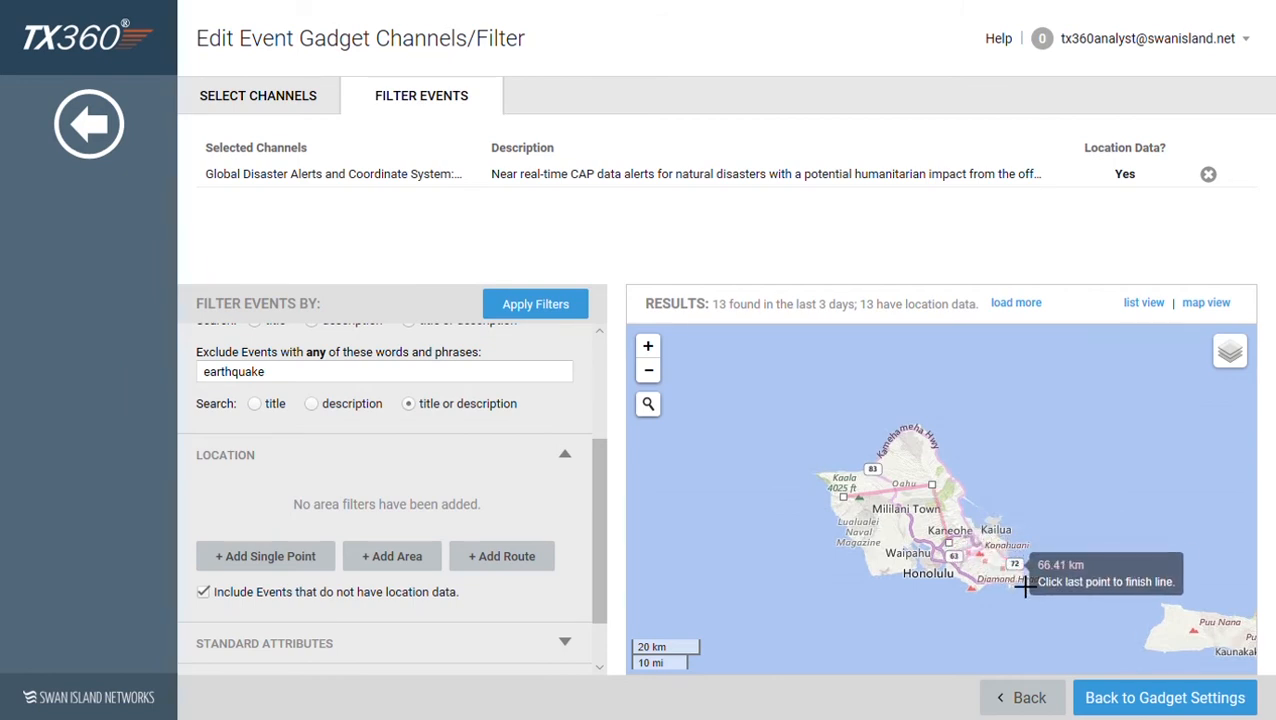
click(1013, 573)
click(1016, 577)
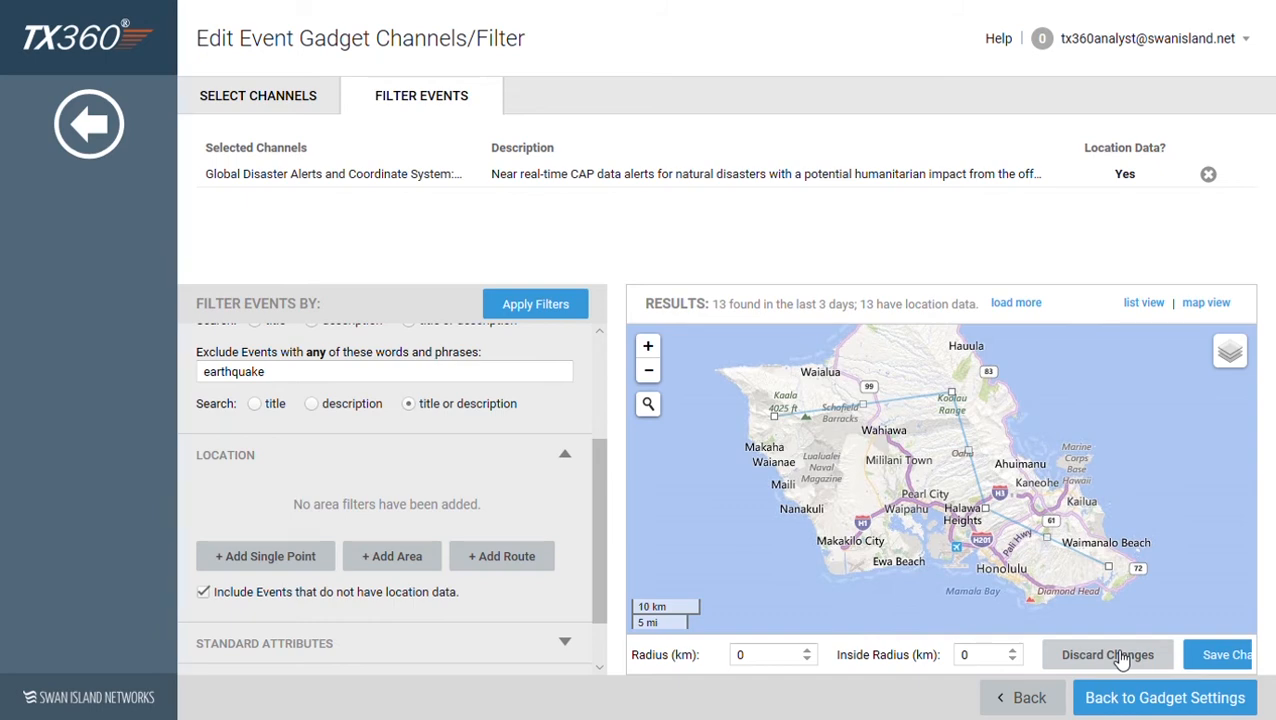
click(1237, 662)
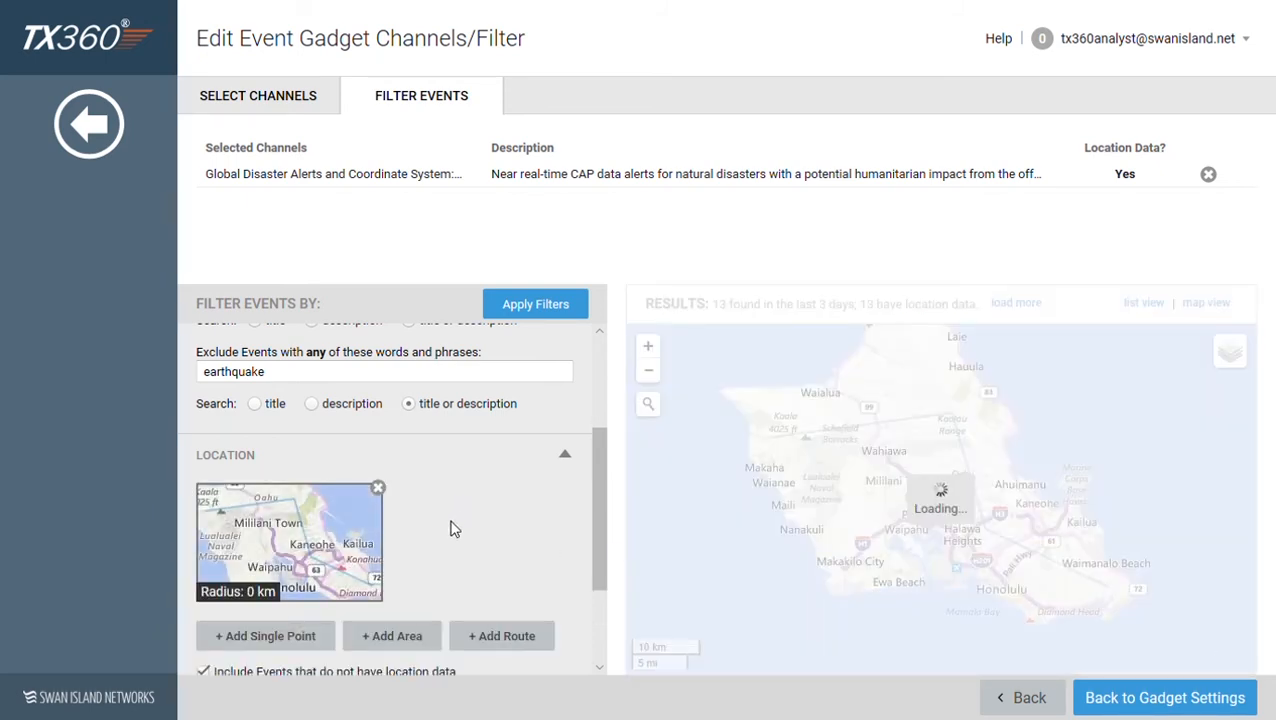
click(379, 490)
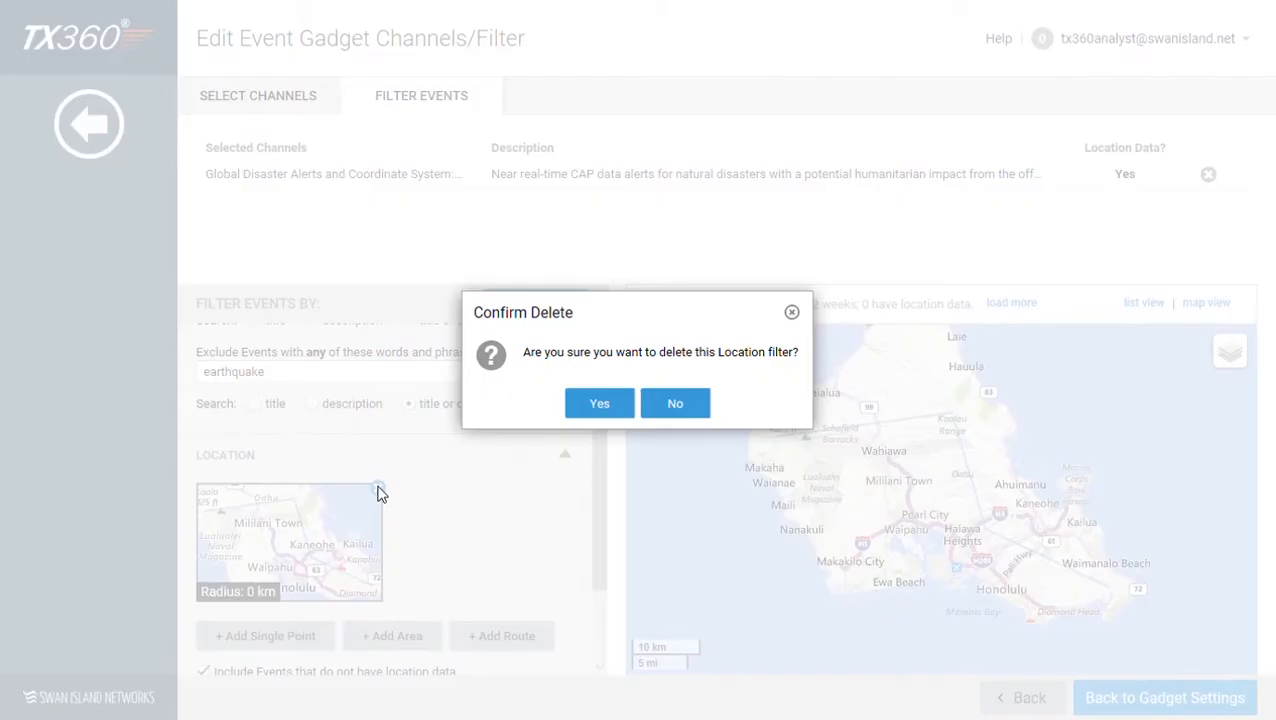
click(591, 410)
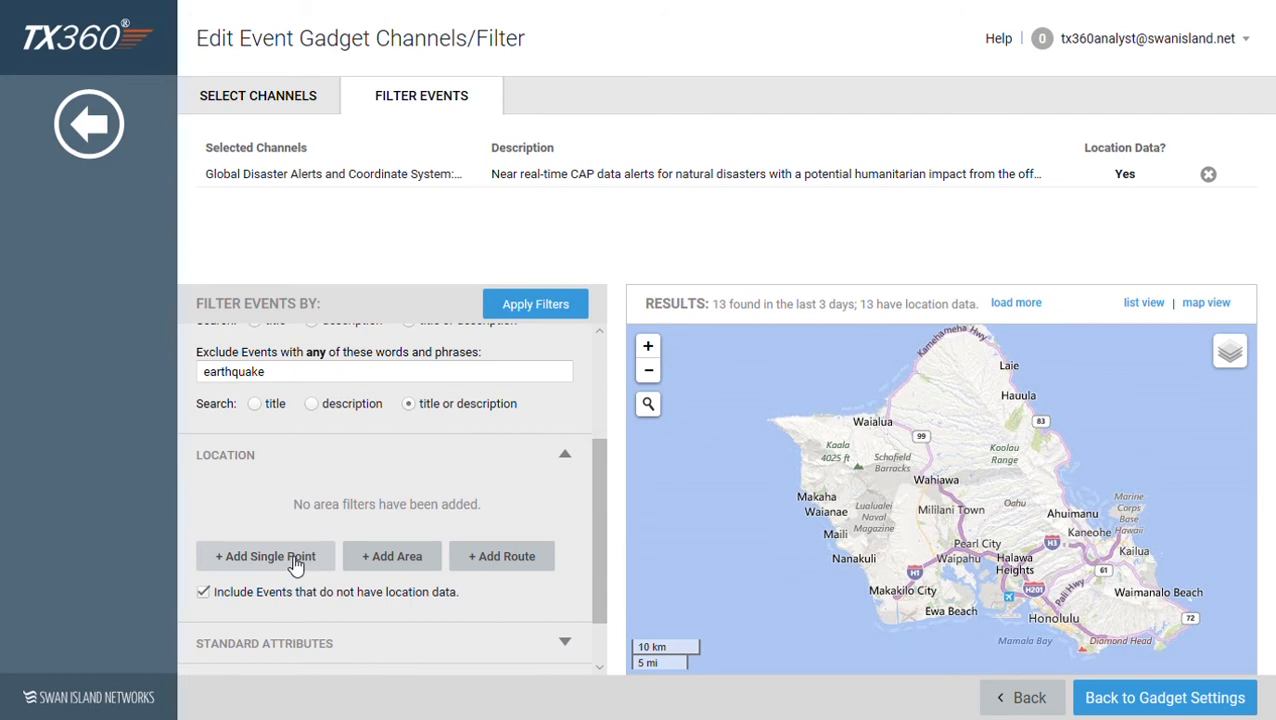
Add a single-point location filter on northern Oahu with a radius of 5000 km and save it.
click(295, 563)
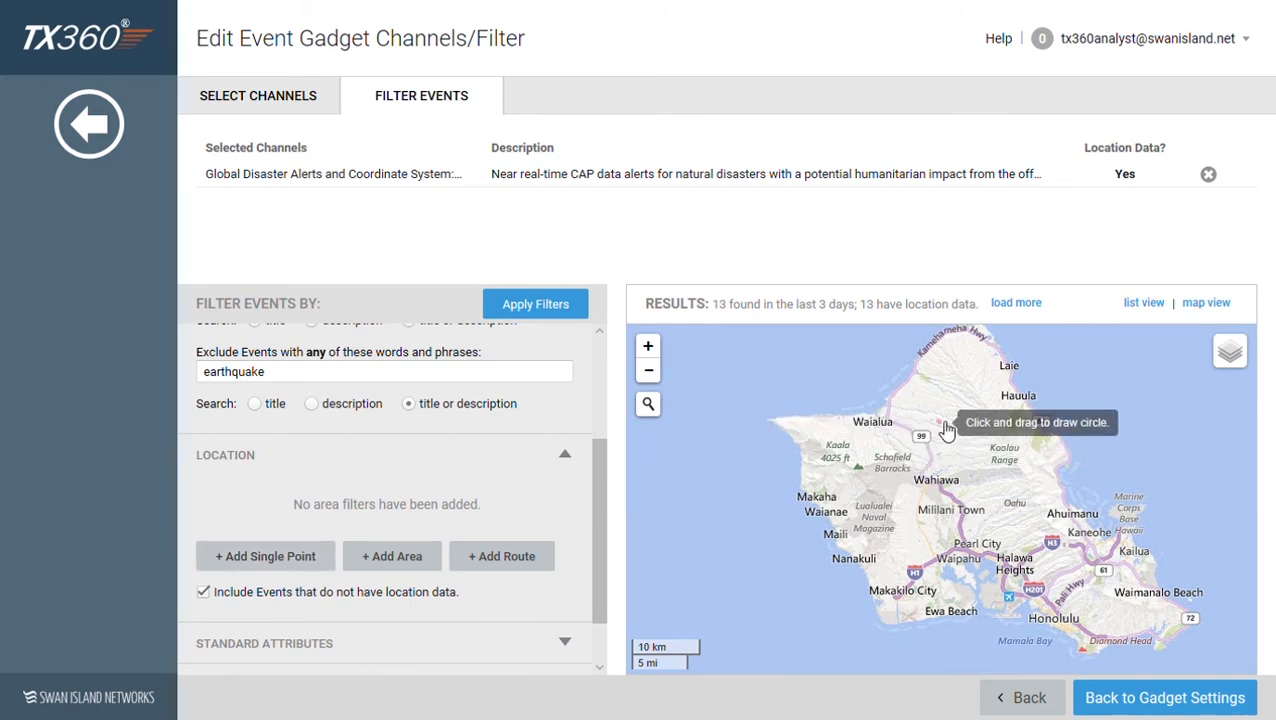
drag(945, 428, 975, 440)
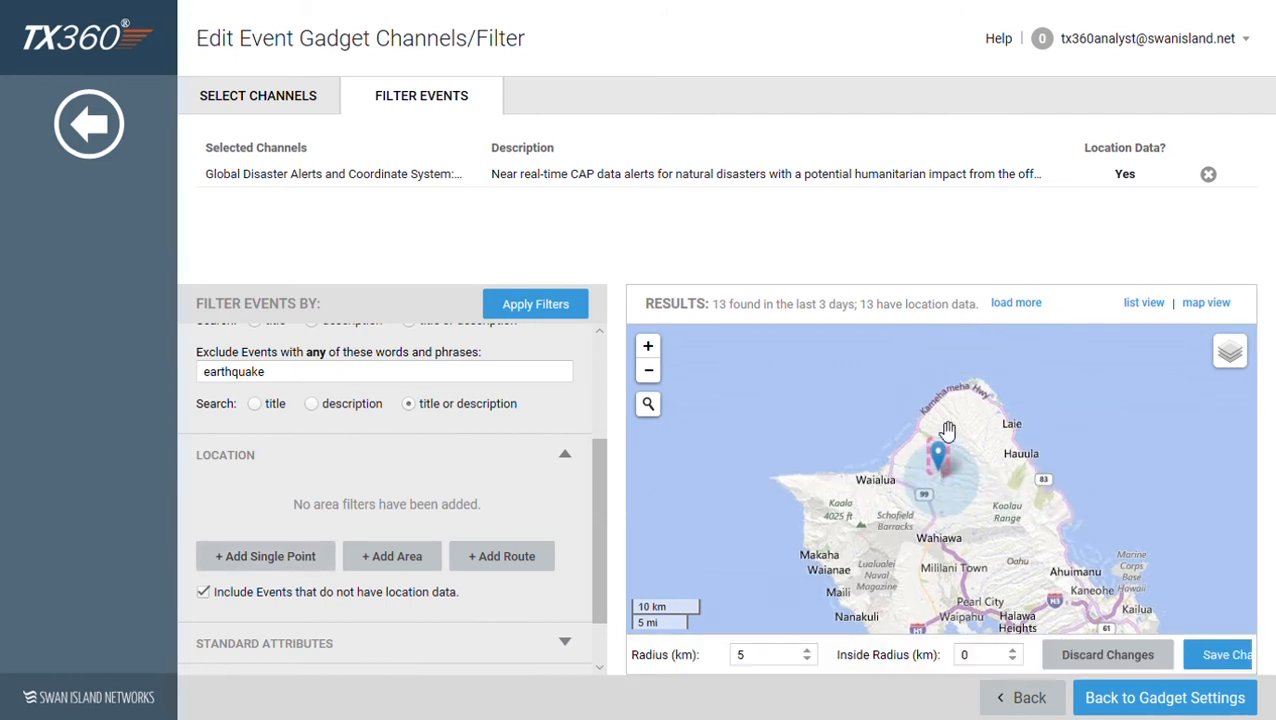
click(762, 660)
text(000)
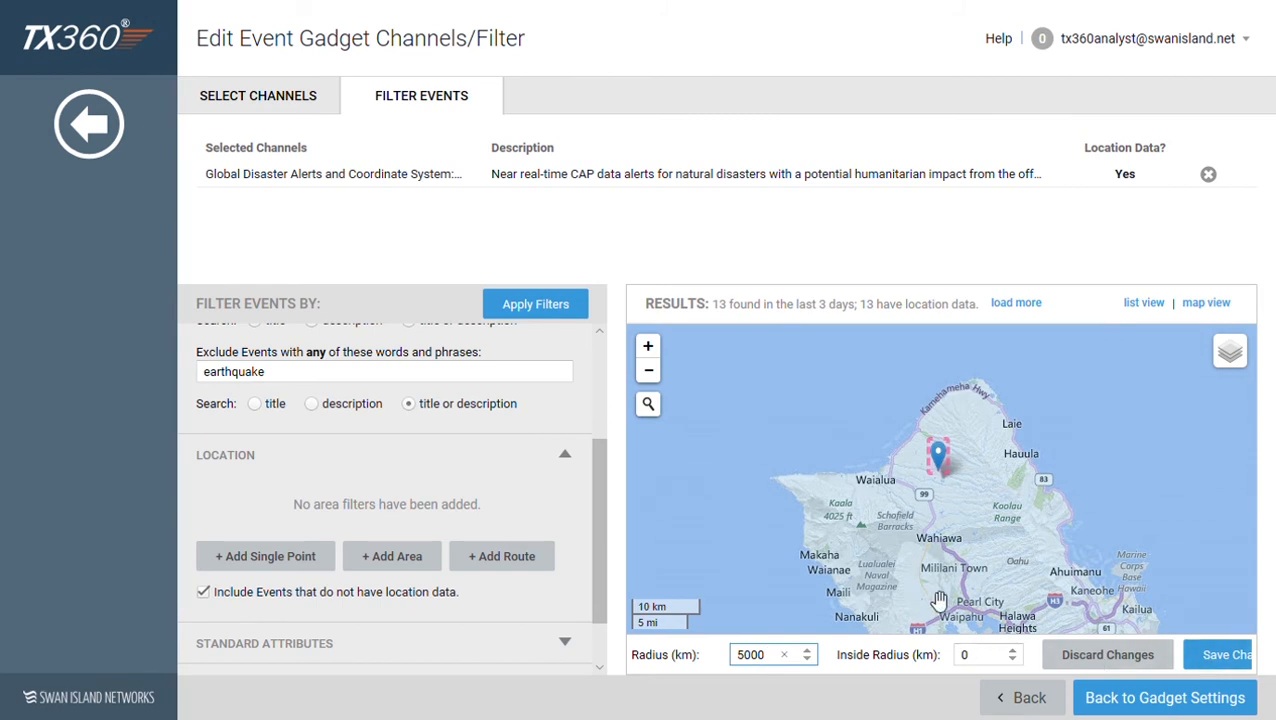
scroll(984, 541, down, 3)
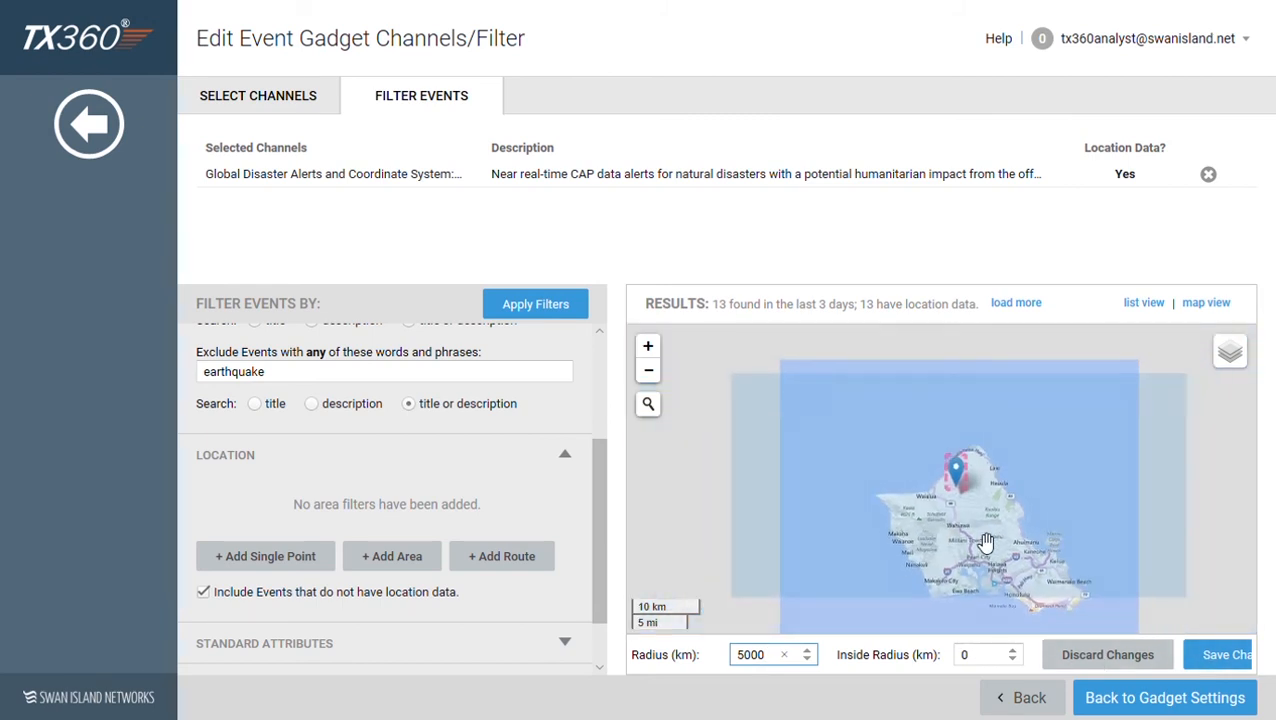
scroll(986, 541, down, 2)
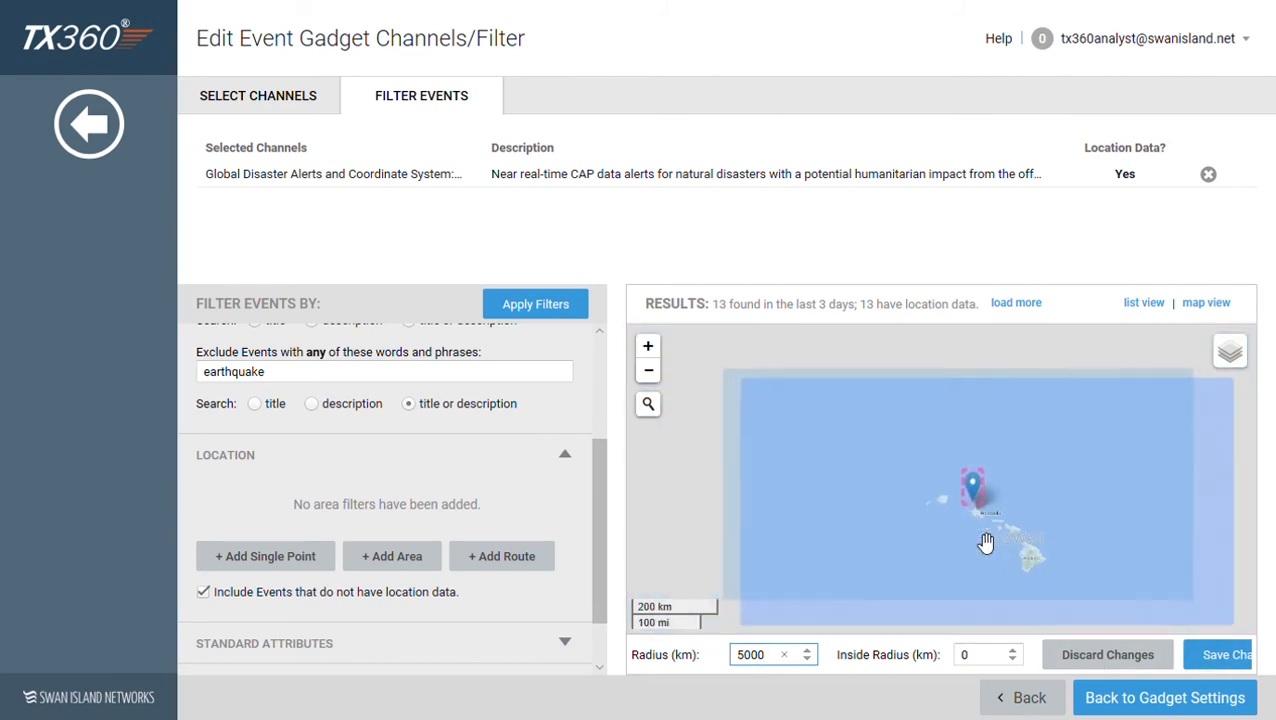
scroll(986, 541, down, 2)
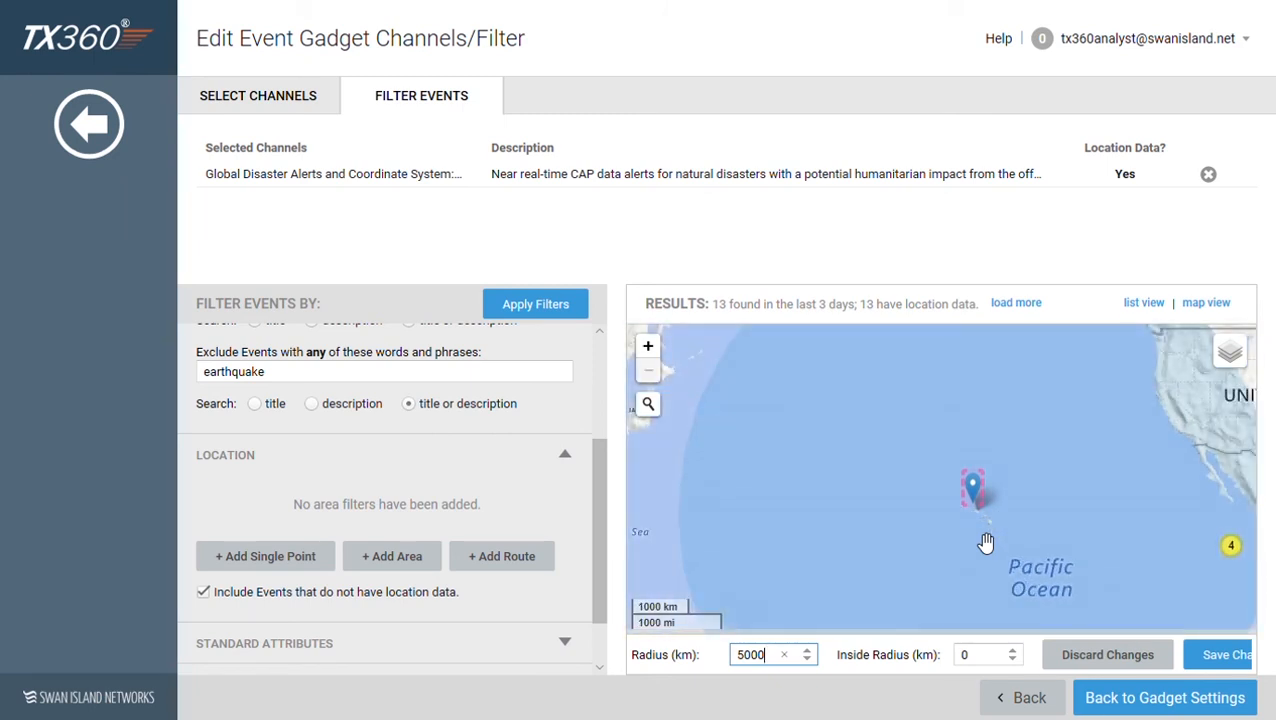
mouse_move(1030, 510)
mouse_down()
mouse_move(994, 498)
mouse_move(971, 450)
mouse_move(984, 457)
mouse_up()
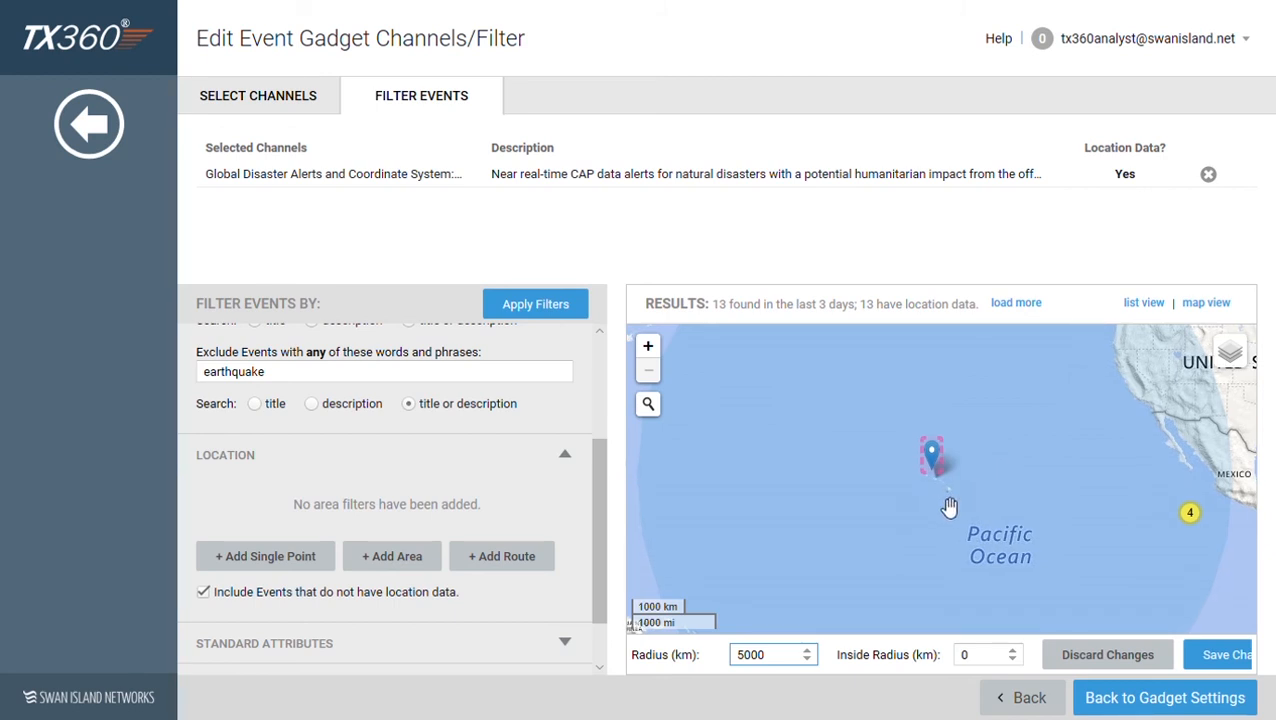
click(1219, 657)
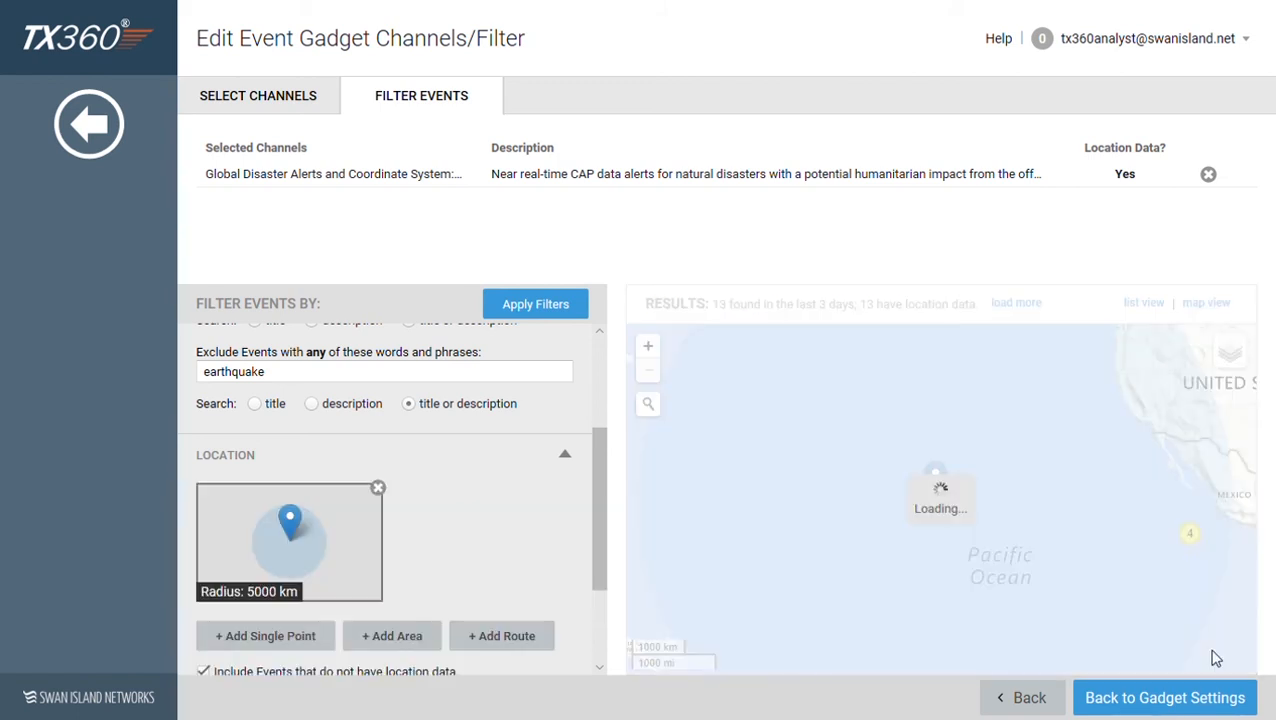
Apply the filters to the events and show the matching results as a list.
click(546, 311)
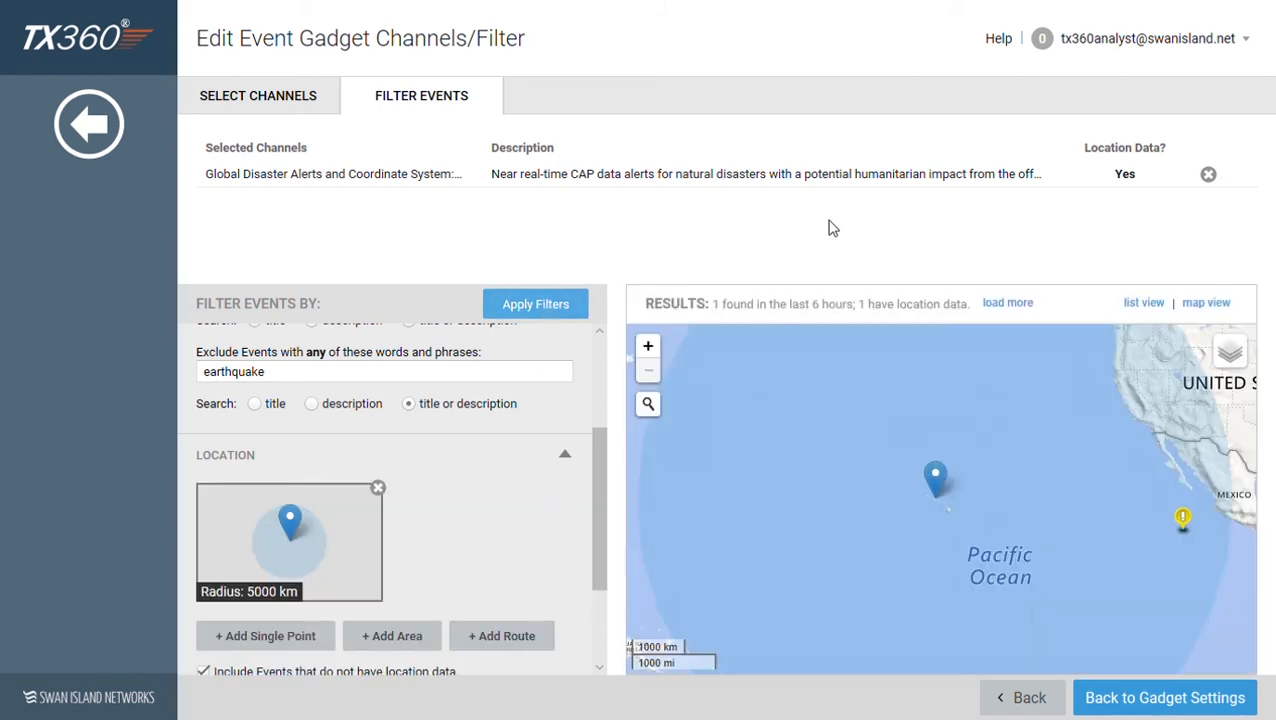
click(1154, 309)
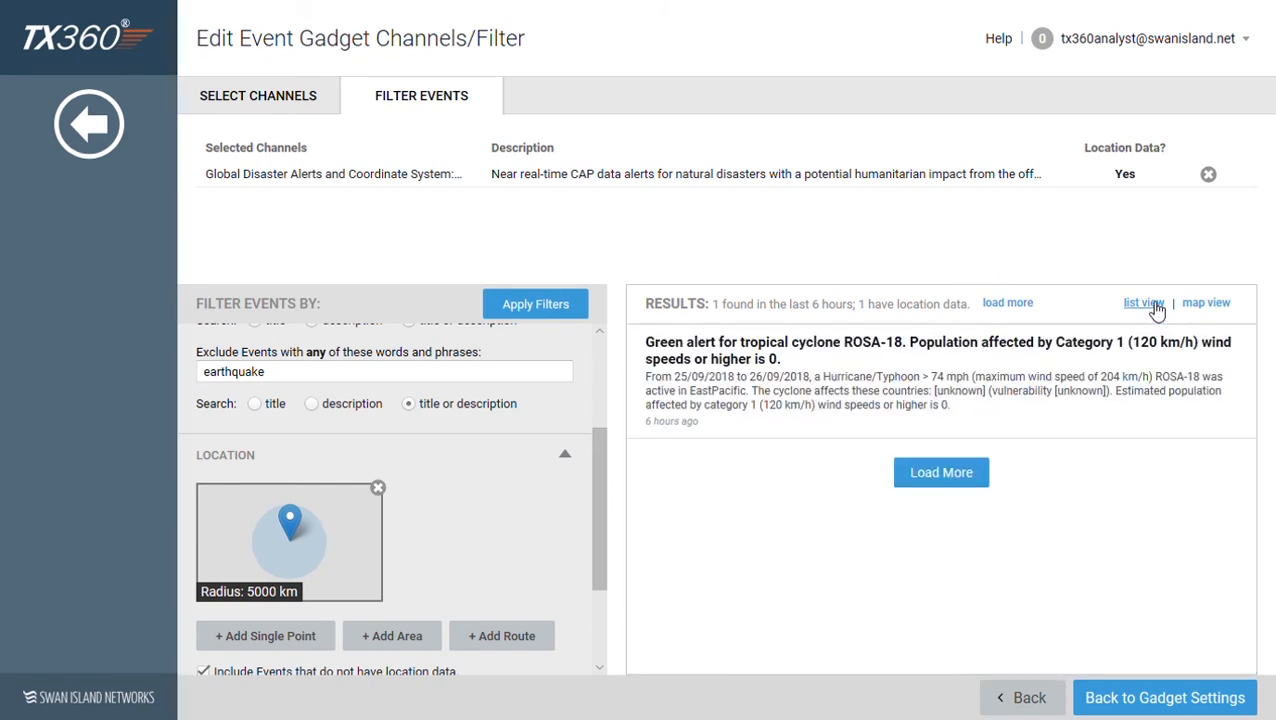